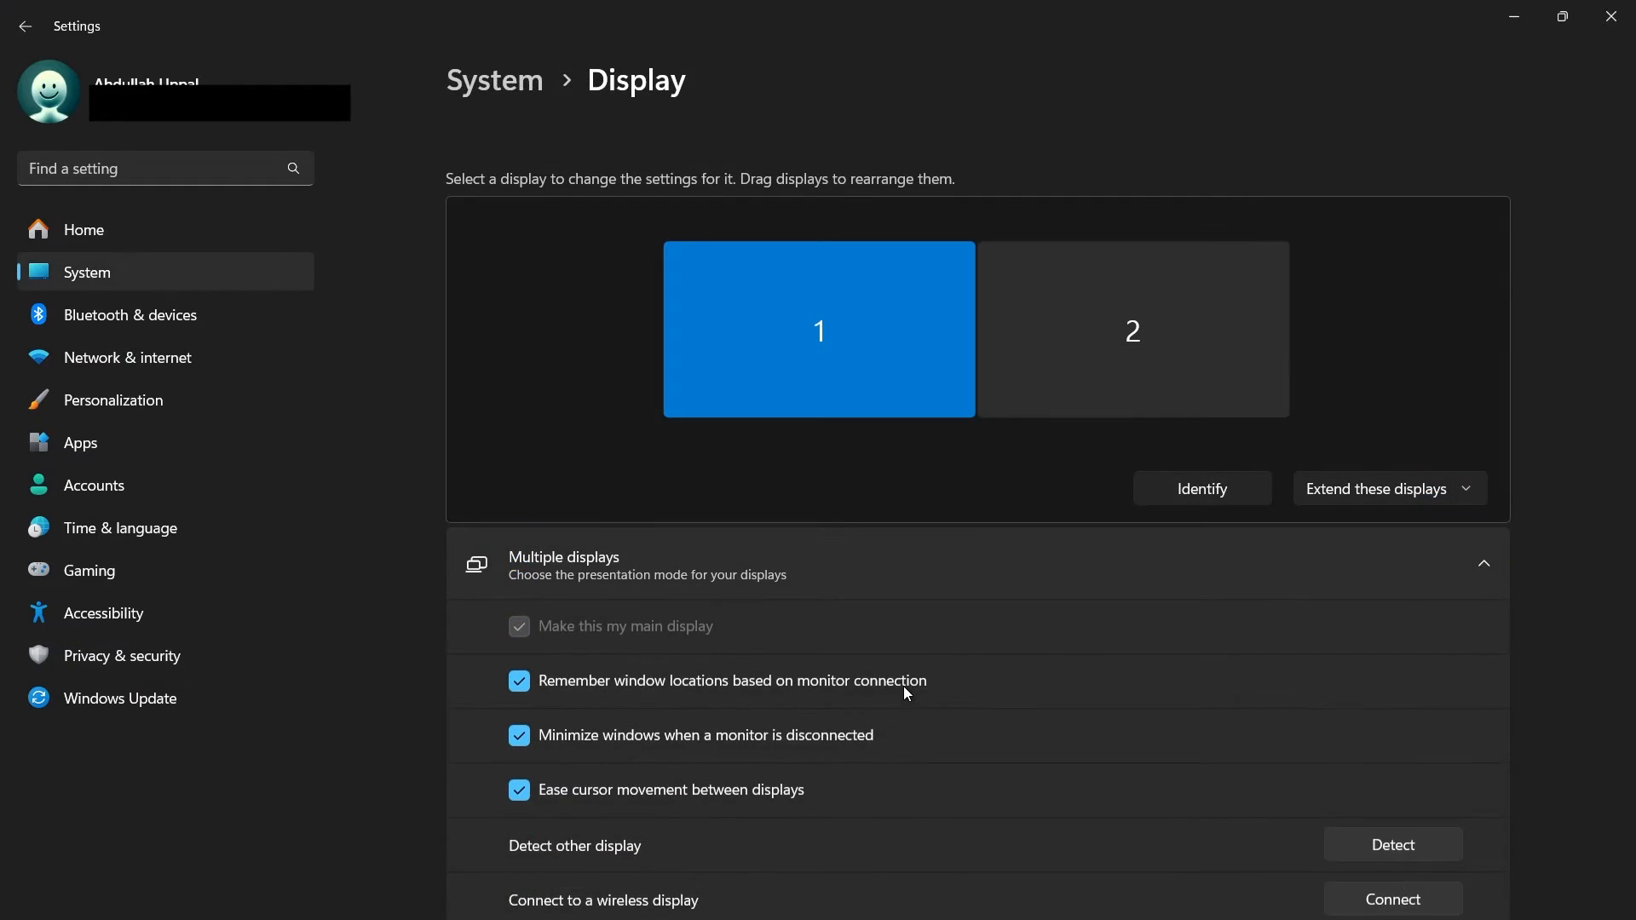
# Check the display resolution under the scale and layout section of the Windows display settings
pyautogui.scroll(-10, 902, 642)
pyautogui.scroll(-1, 895, 648)
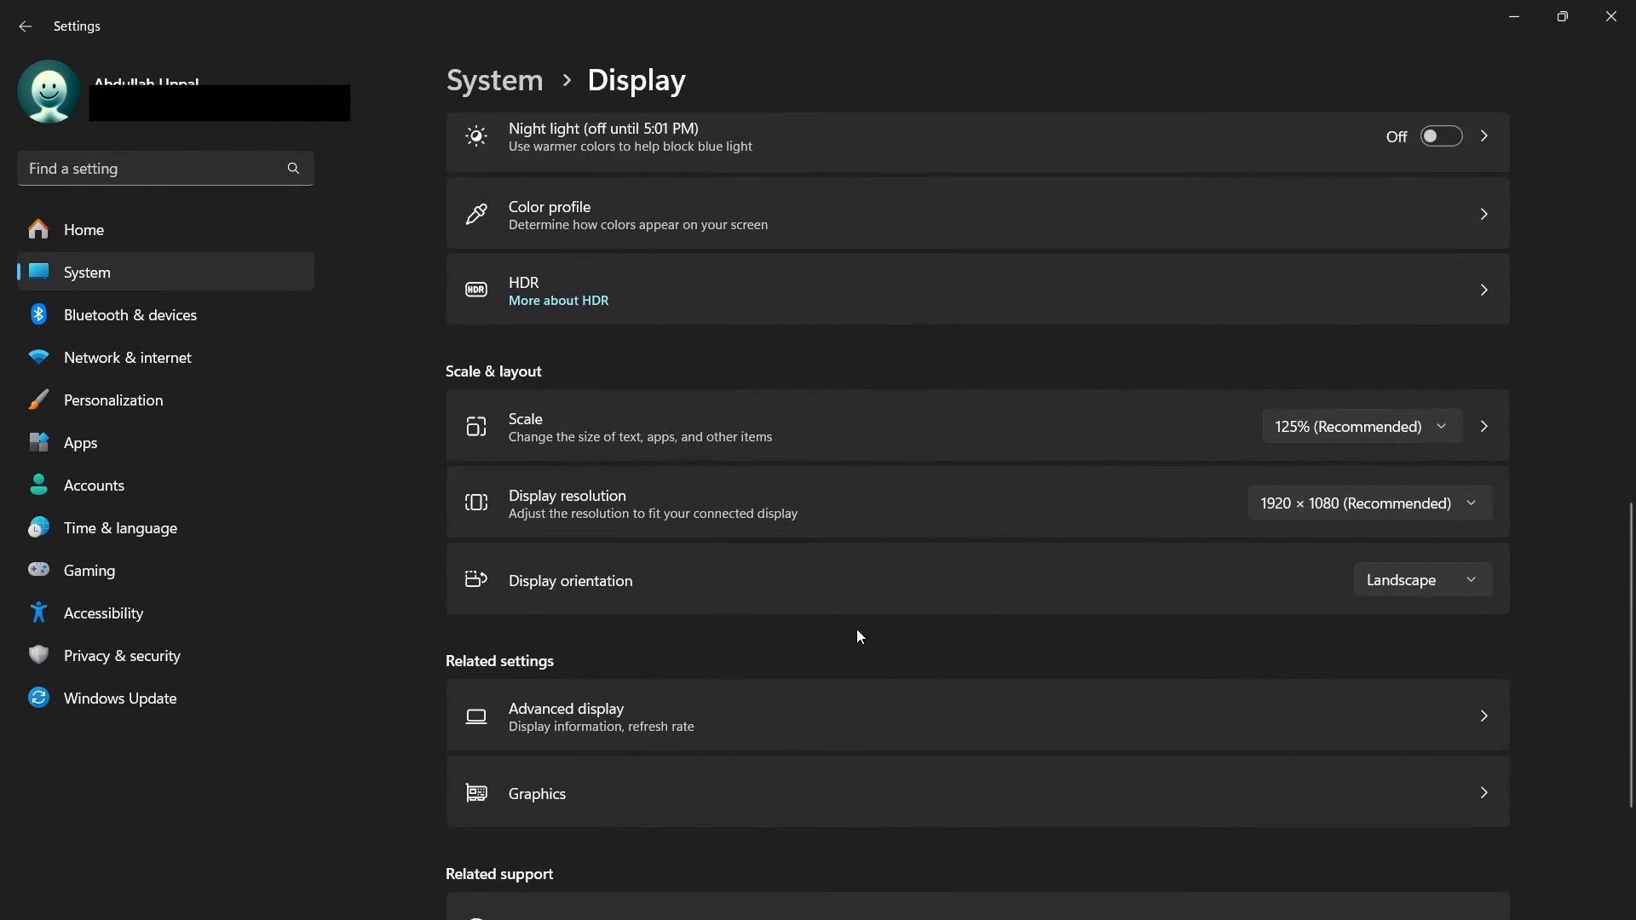
pyautogui.click(1384, 509)
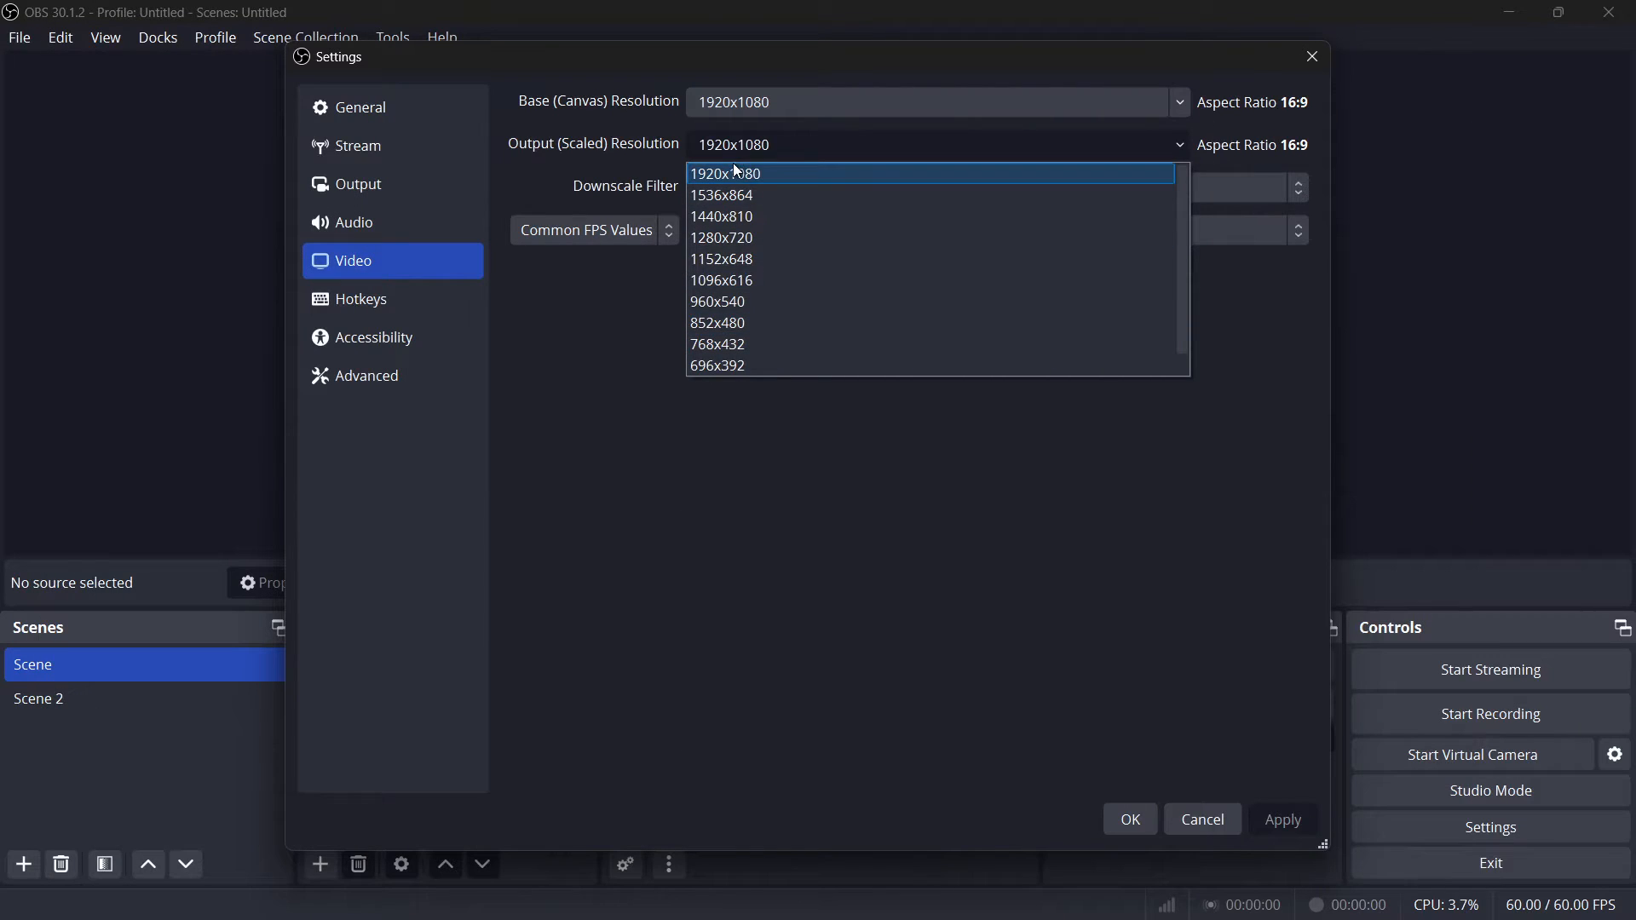
# In the OBS video settings, try an output (scaled) resolution of 1536x864 and review the available downscale filters
pyautogui.click(729, 173)
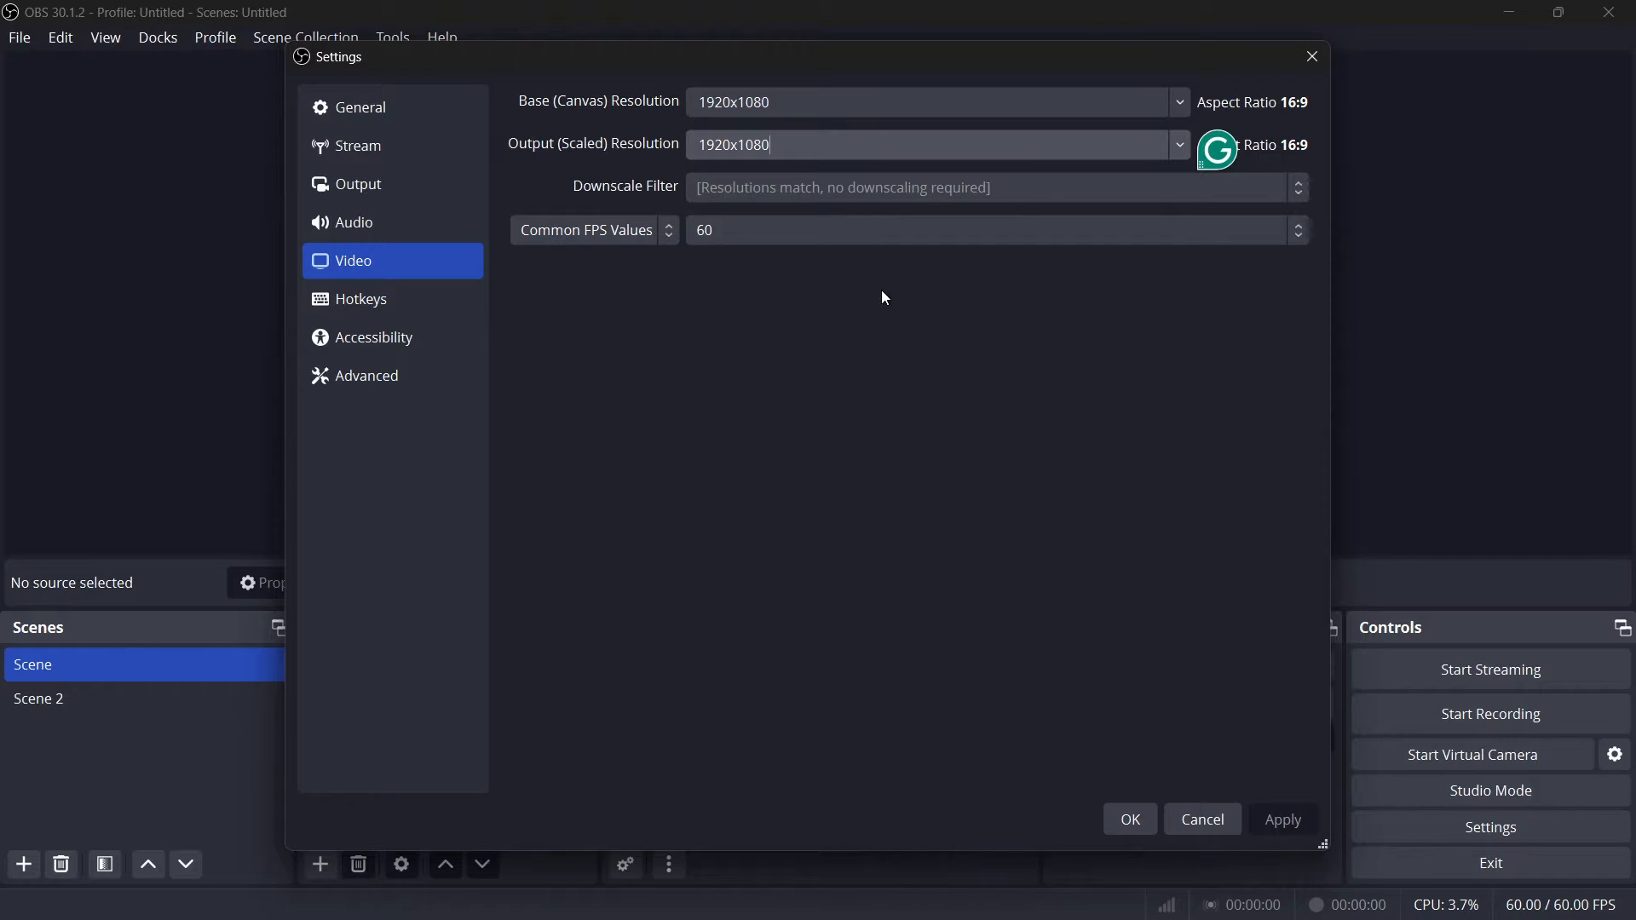
pyautogui.click(1179, 145)
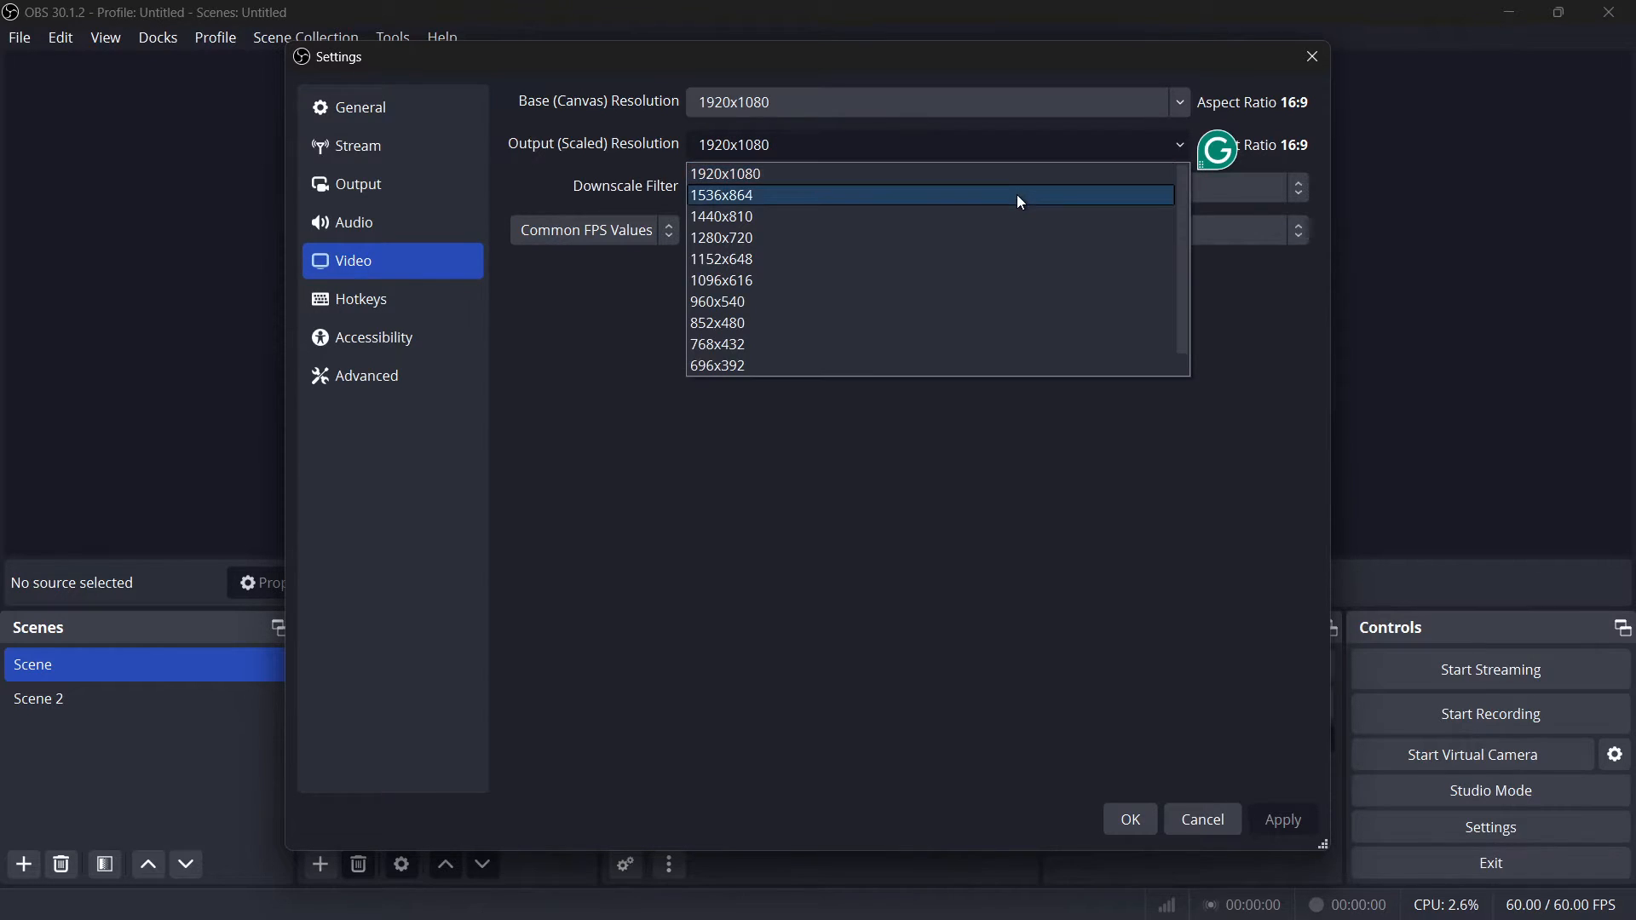
pyautogui.click(1016, 194)
pyautogui.click(1261, 187)
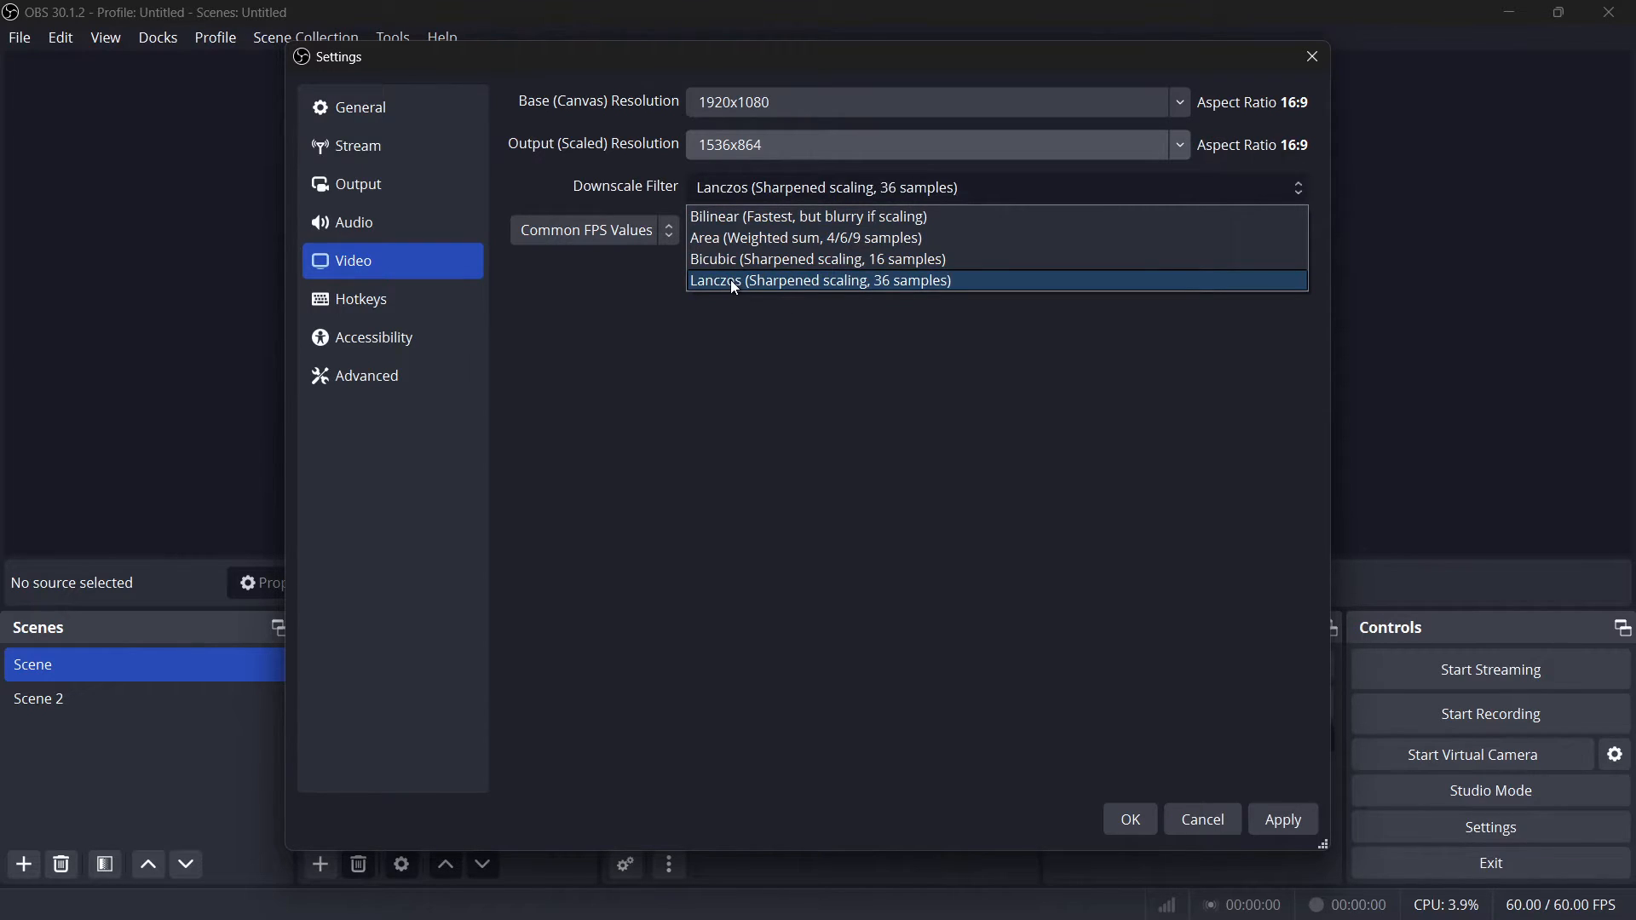
pyautogui.click(735, 353)
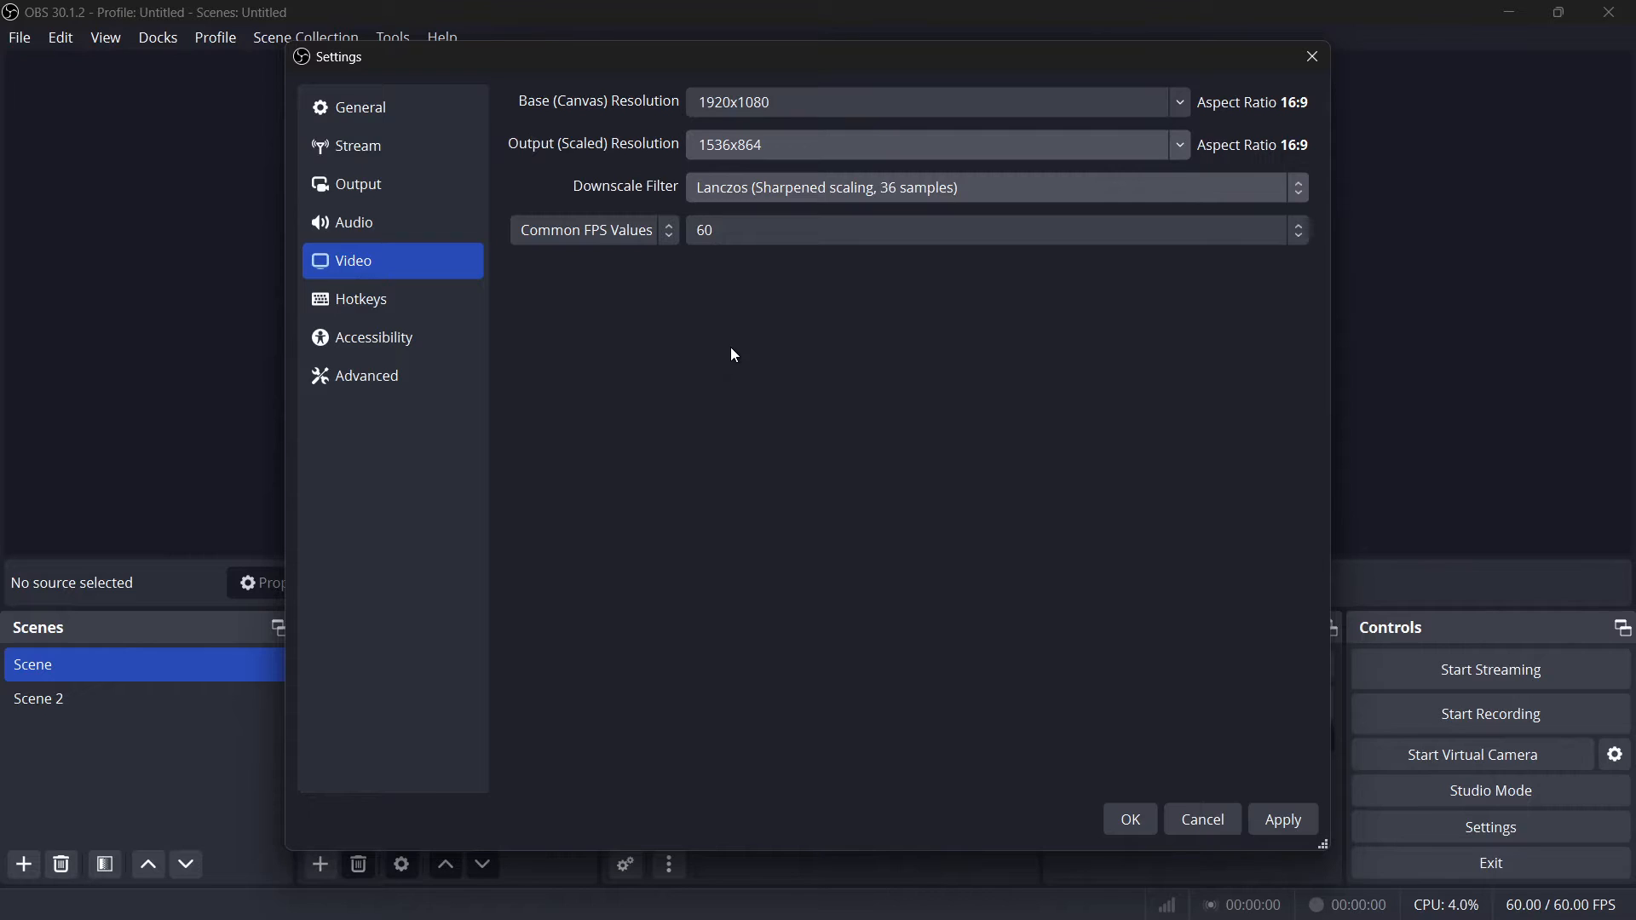
pyautogui.click(1133, 189)
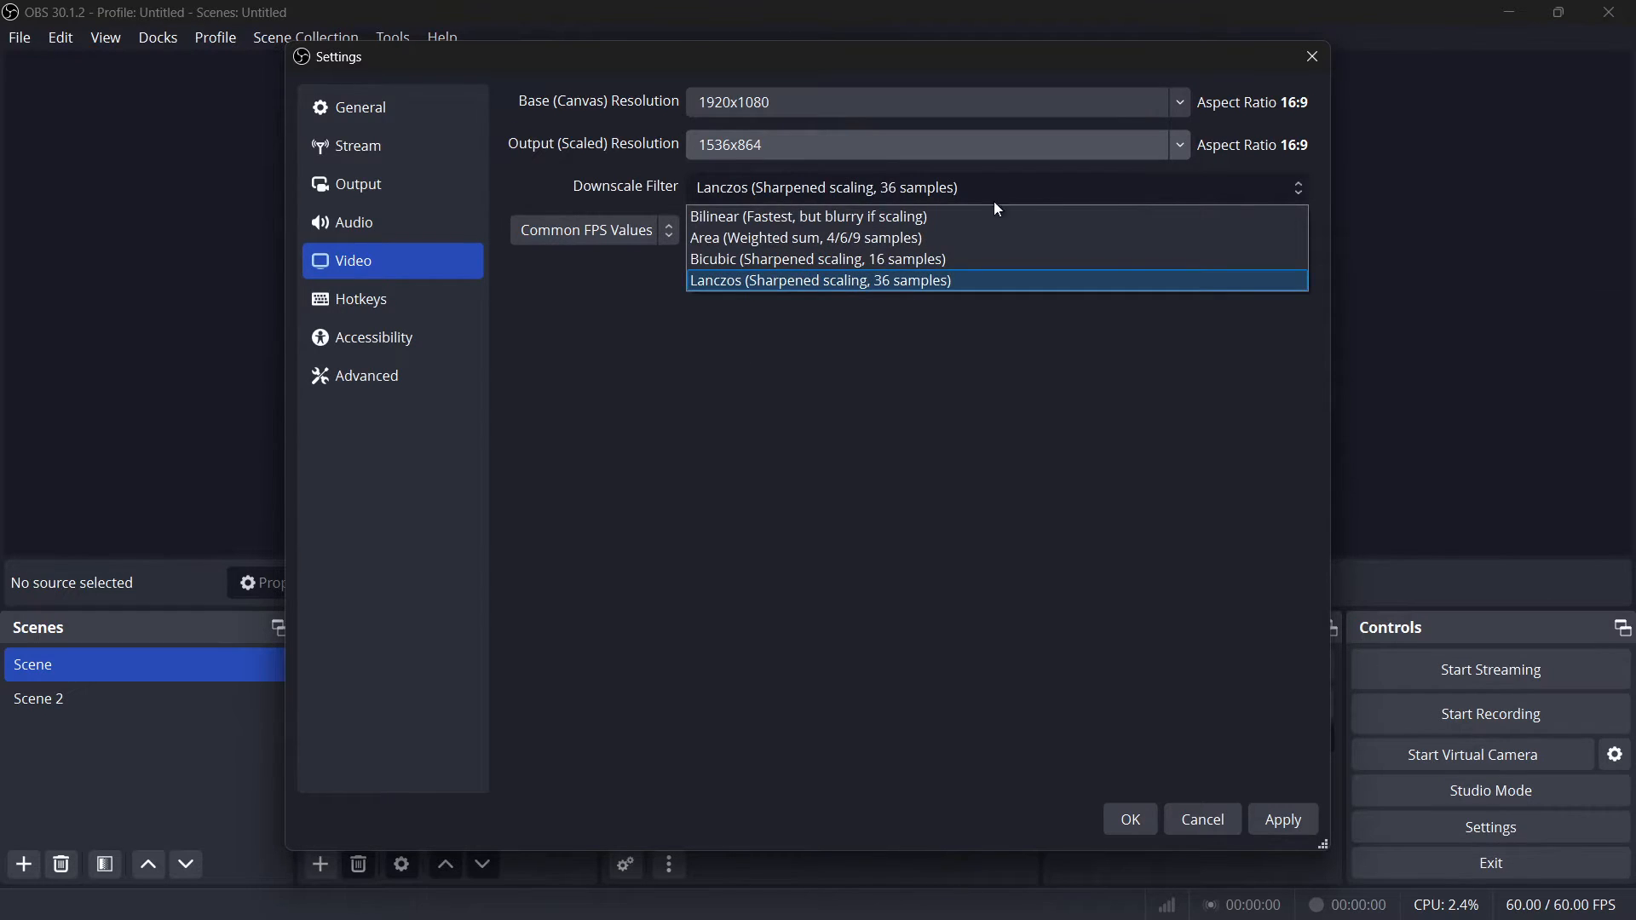
# Set the output (scaled) resolution to 1920x1080 and the common FPS value to 30
pyautogui.click(1183, 147)
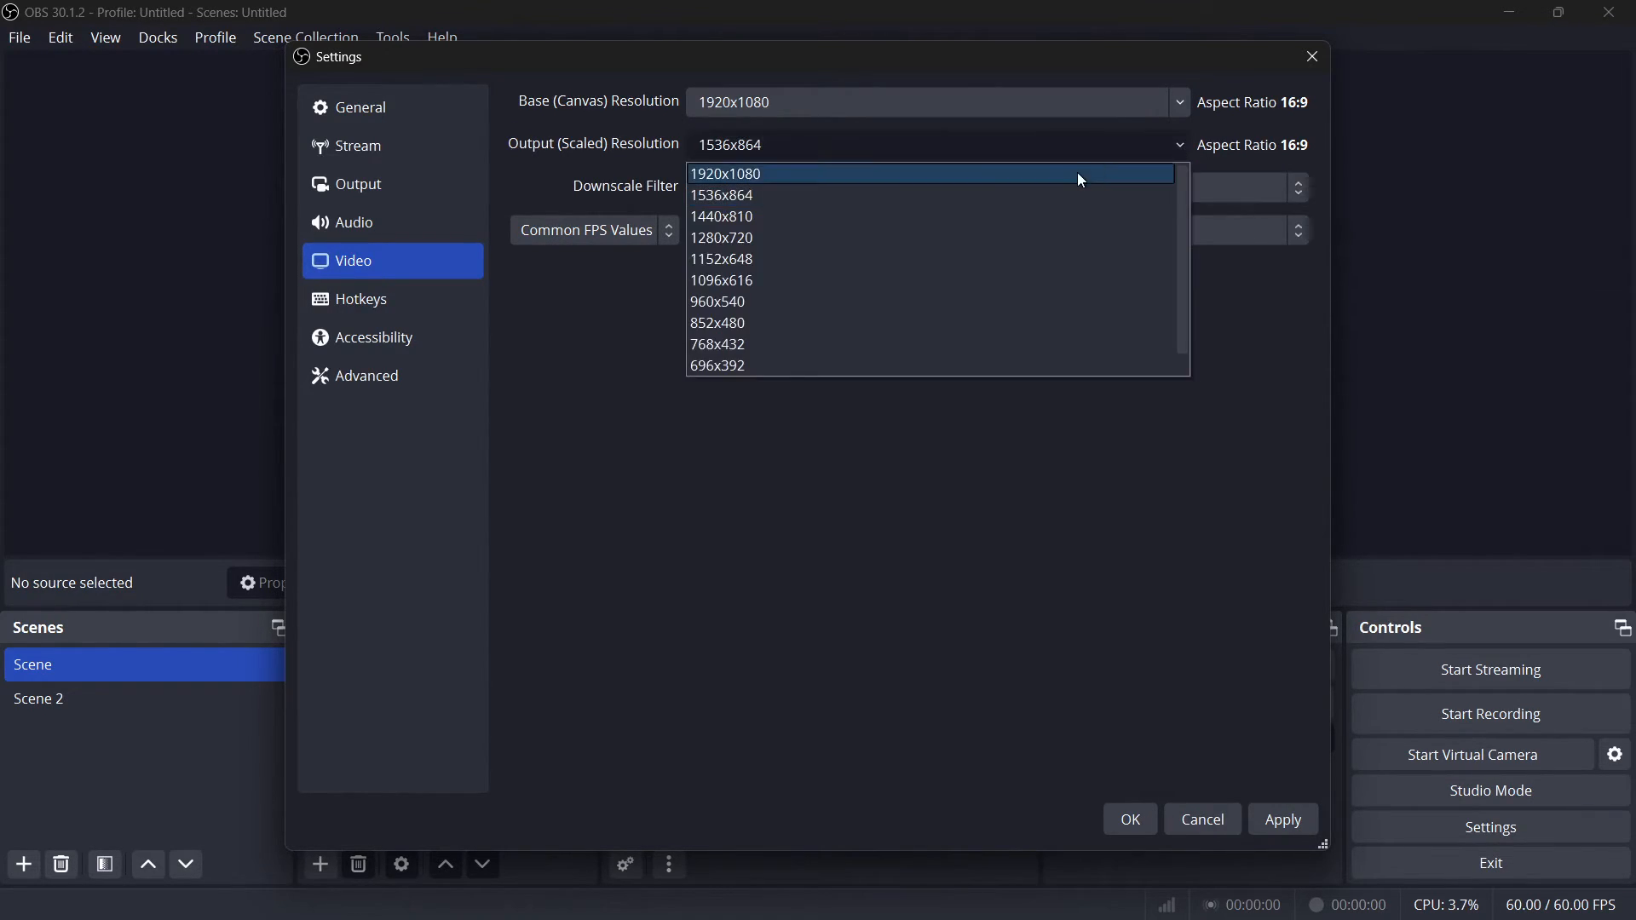
pyautogui.click(1076, 173)
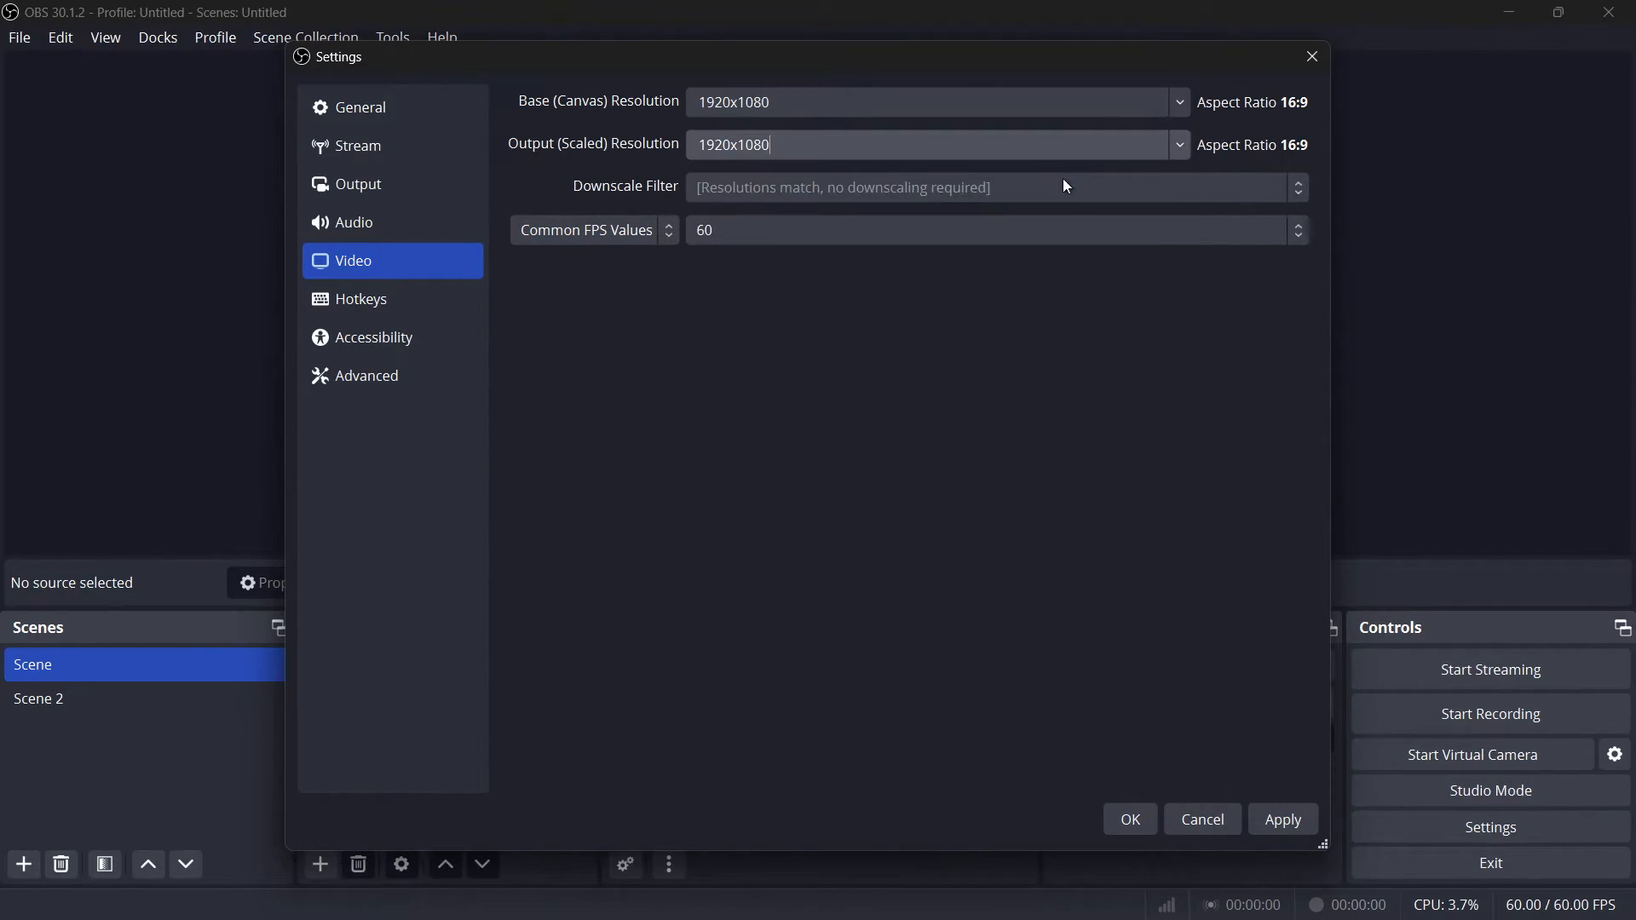
pyautogui.click(694, 230)
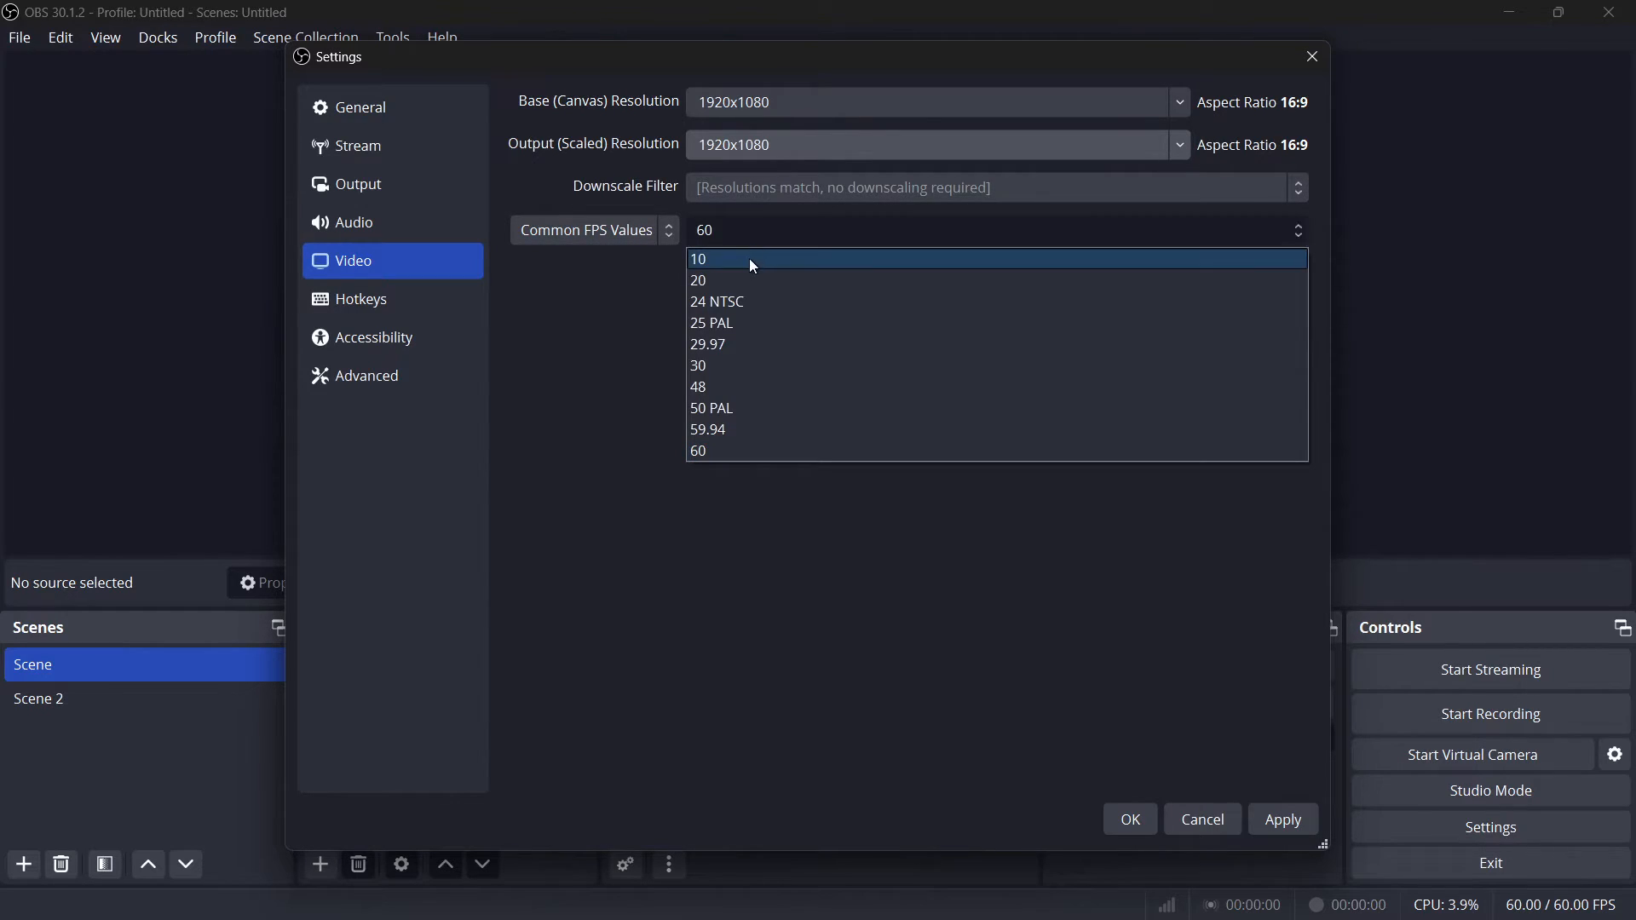
pyautogui.click(708, 450)
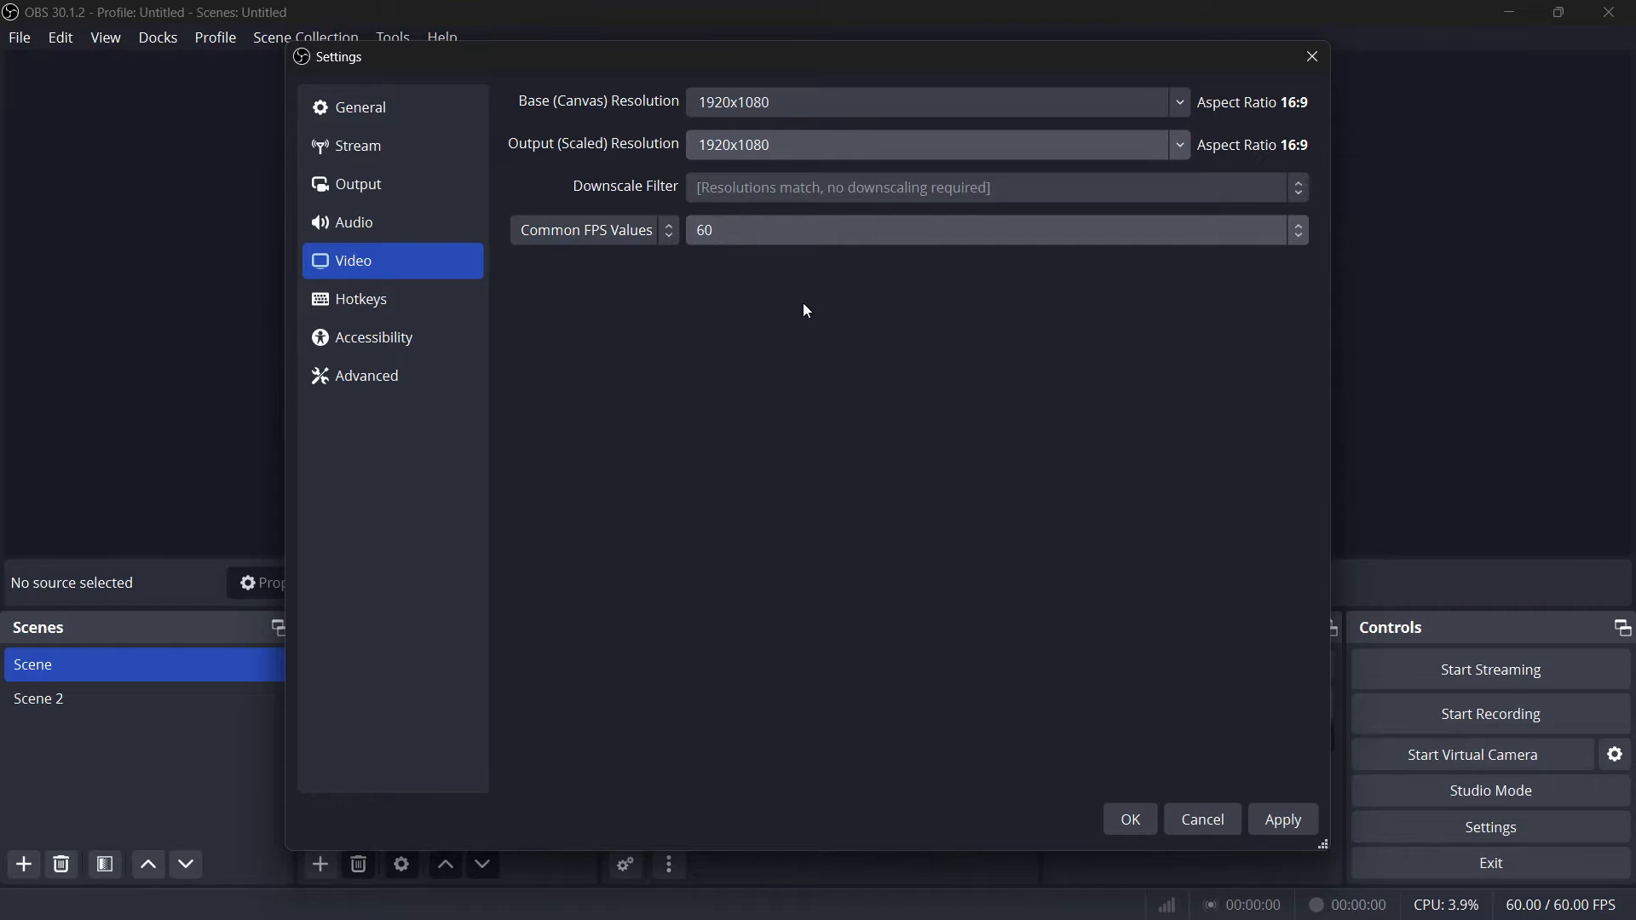
pyautogui.click(780, 231)
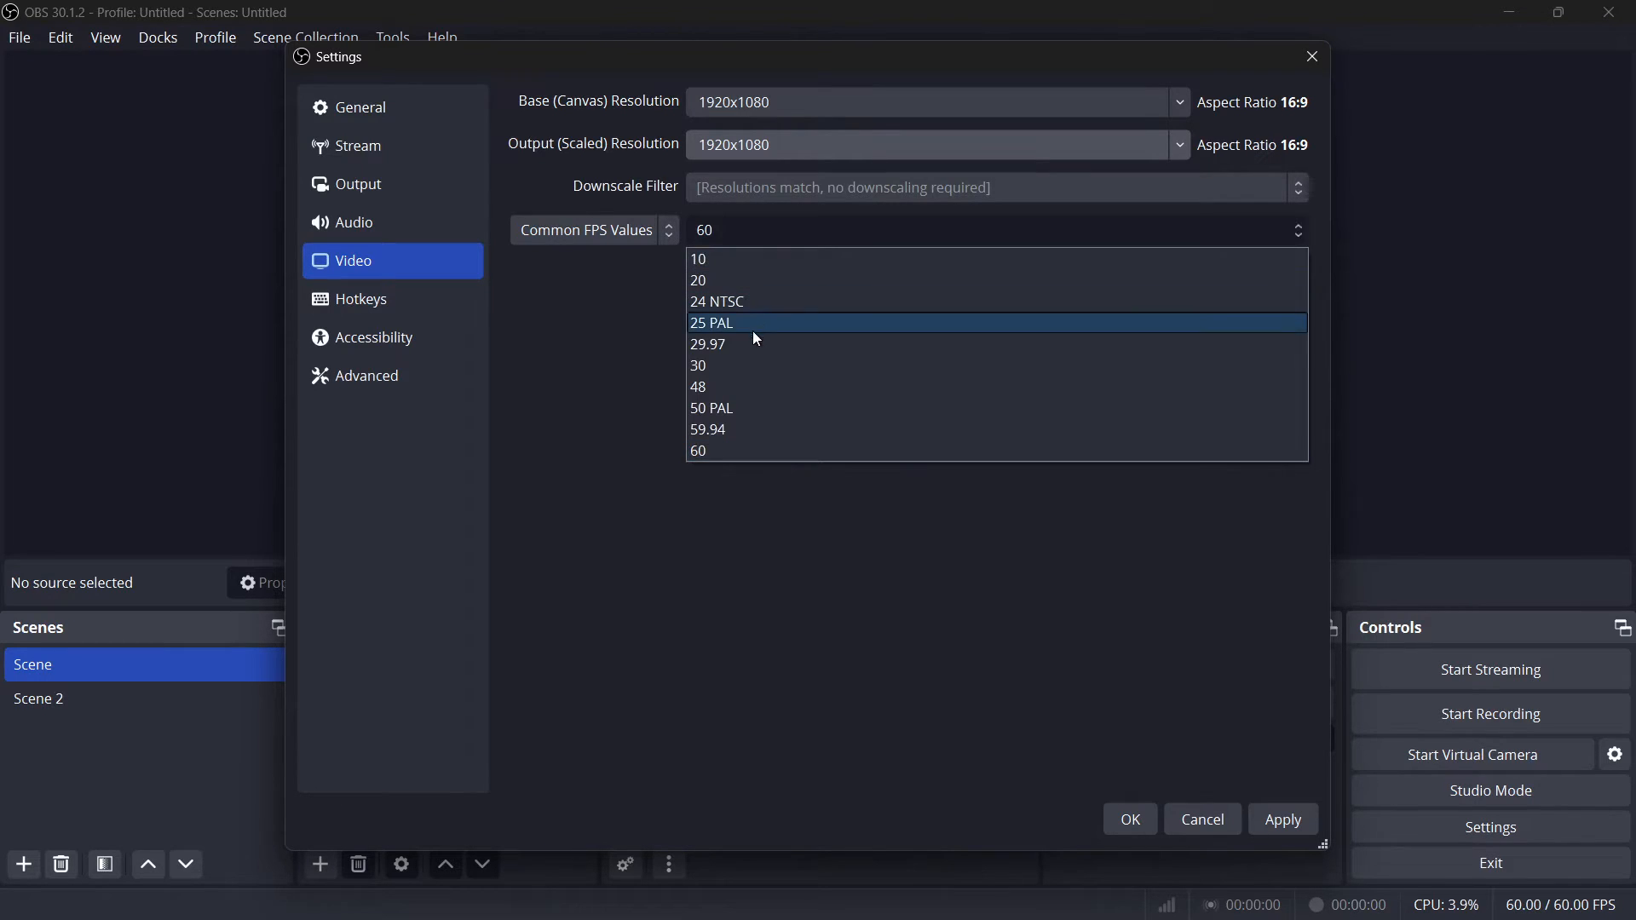
pyautogui.click(704, 367)
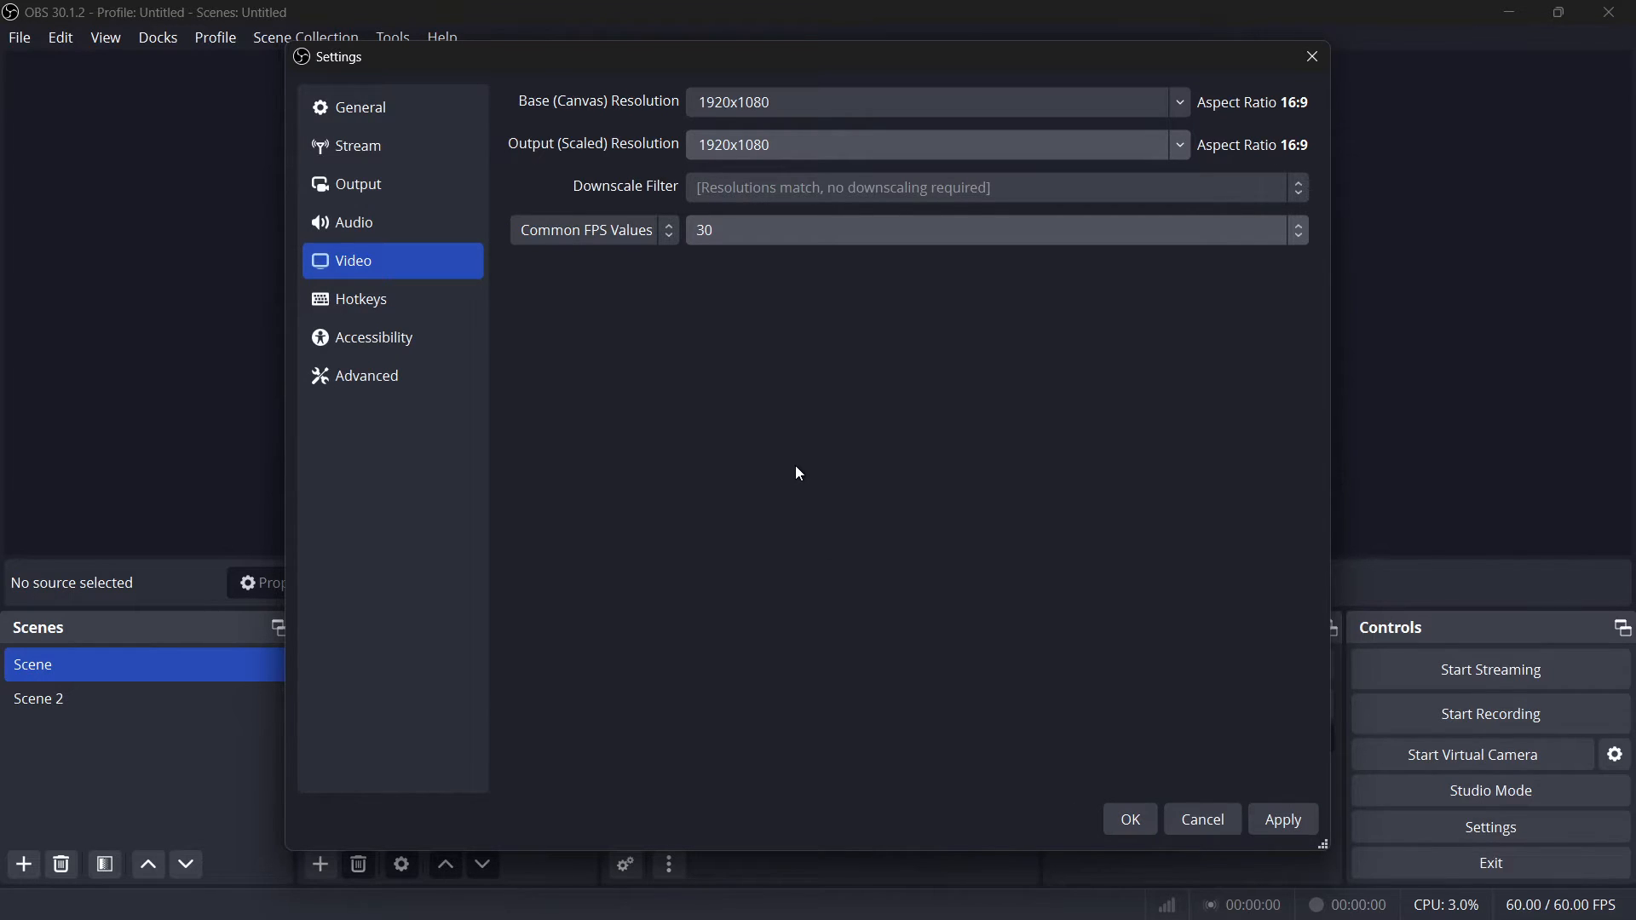
# Set the output mode to Advanced and show the streaming output settings
pyautogui.click(356, 179)
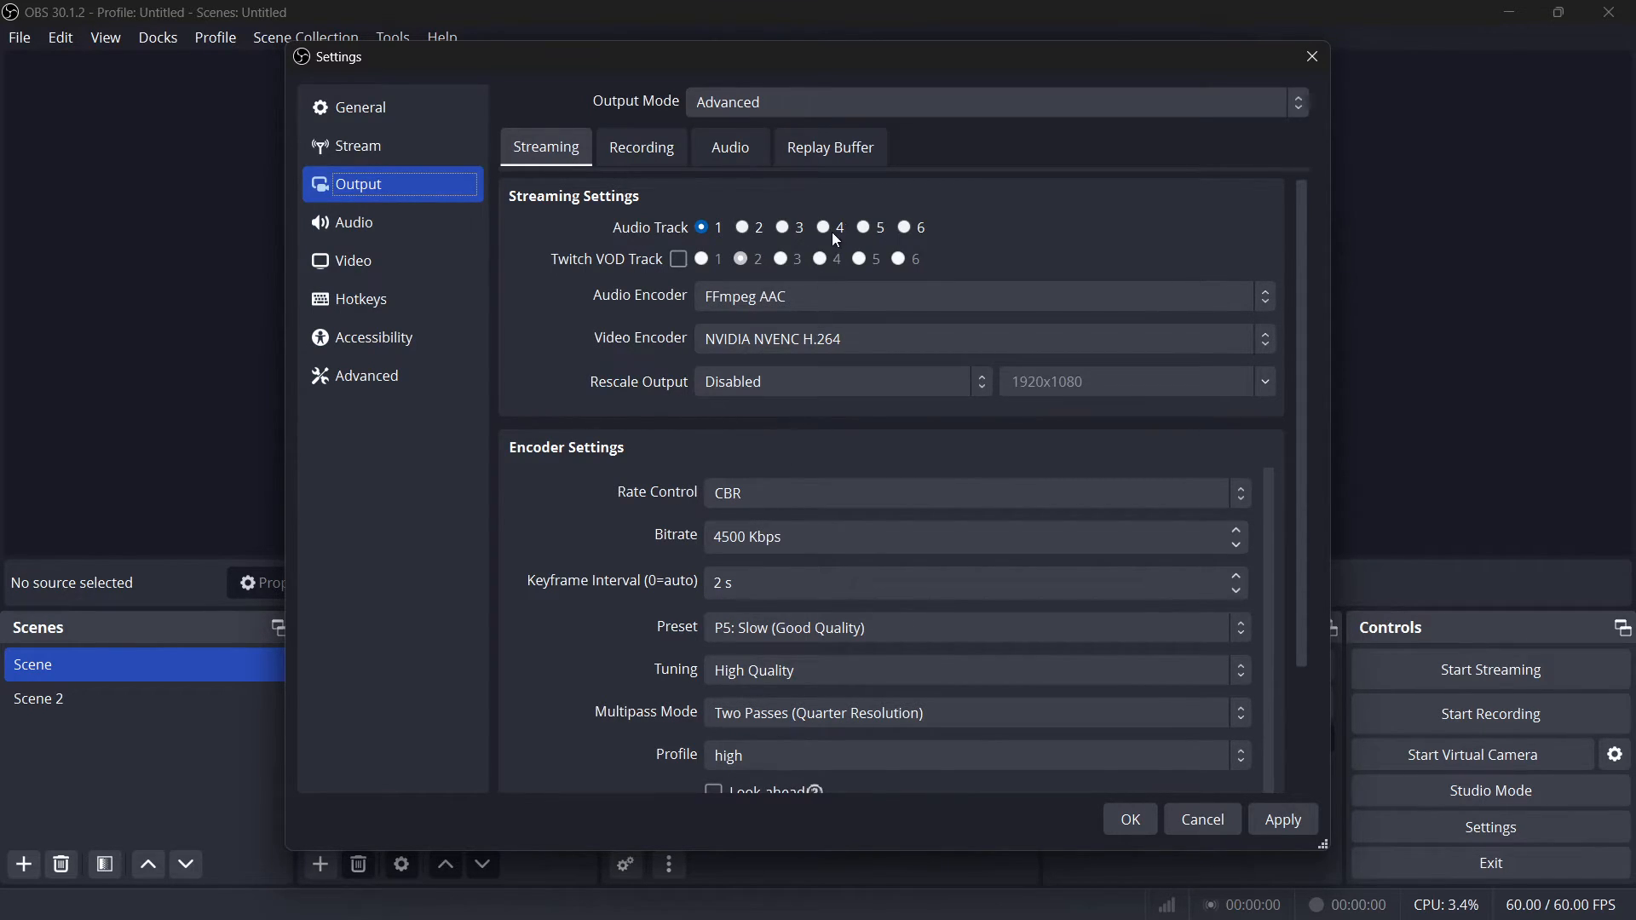
pyautogui.click(866, 104)
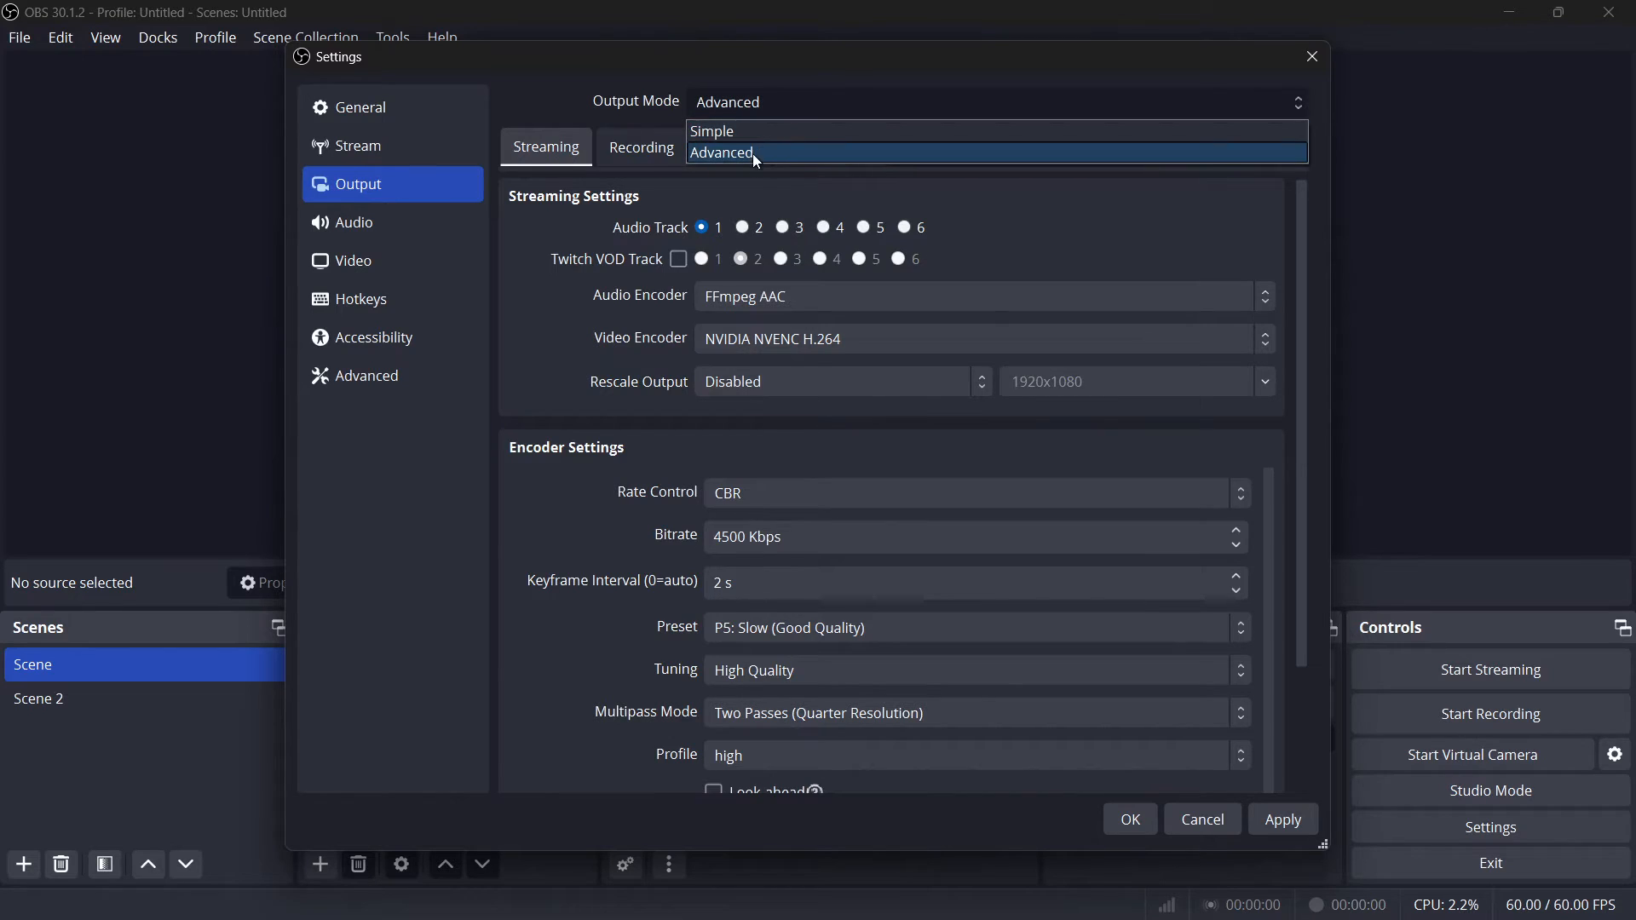
pyautogui.click(725, 155)
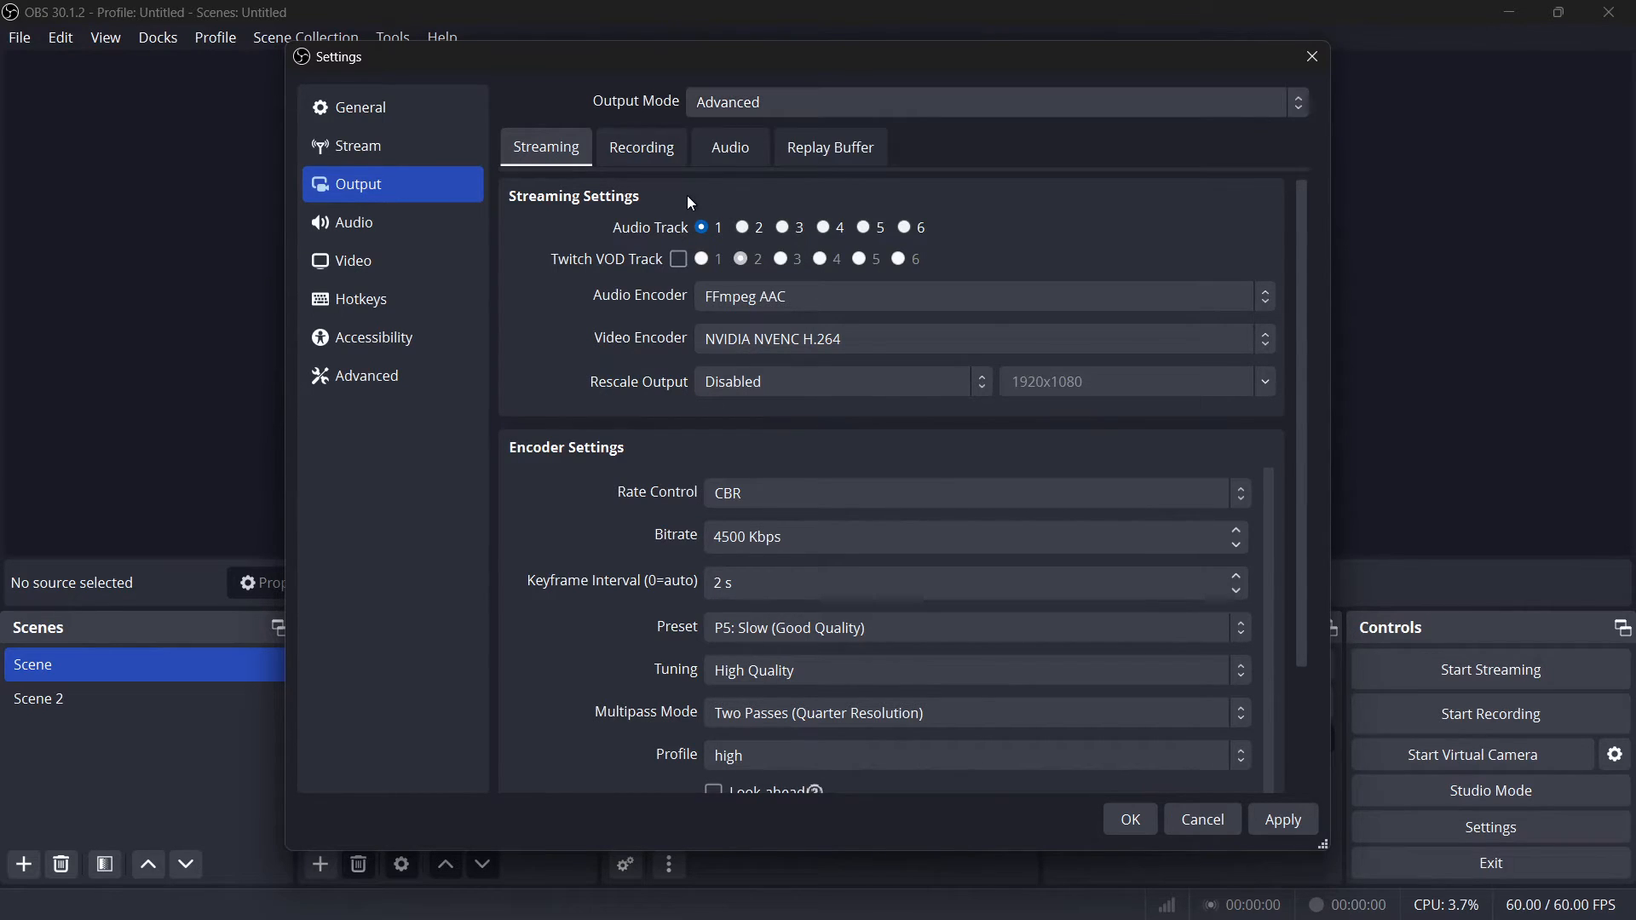
pyautogui.click(625, 155)
pyautogui.click(552, 158)
pyautogui.click(629, 155)
pyautogui.click(552, 160)
# Try a streaming bitrate of 6000 Kbps in the encoder settings
pyautogui.moveTo(790, 537); pyautogui.dragTo(703, 536)
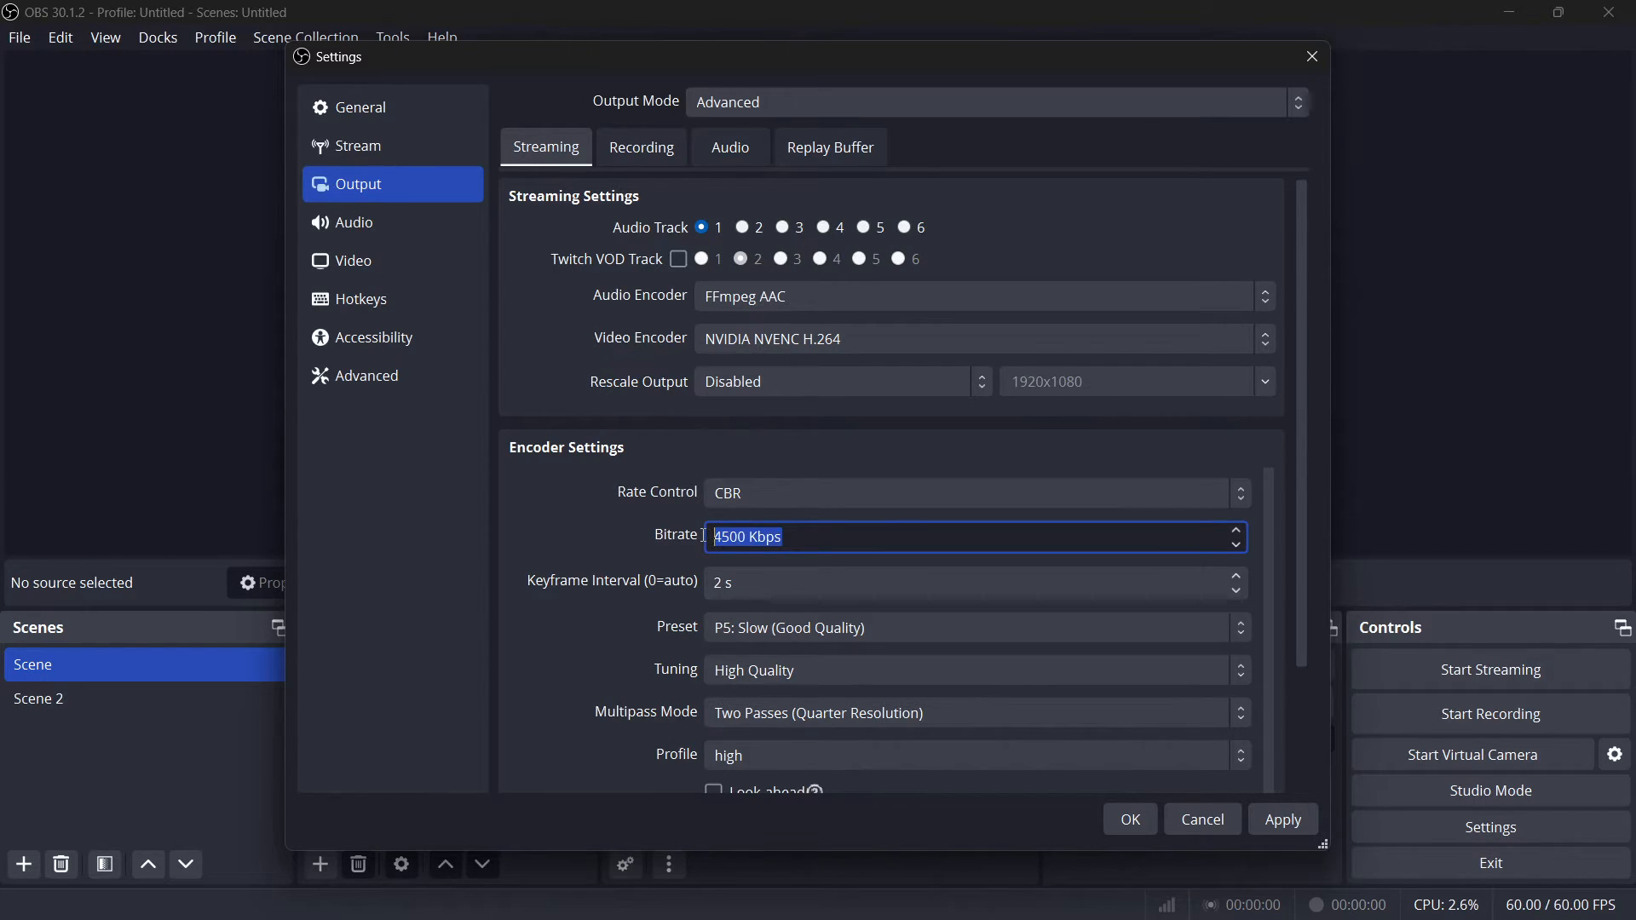
pyautogui.write('6000')
pyautogui.click(689, 535)
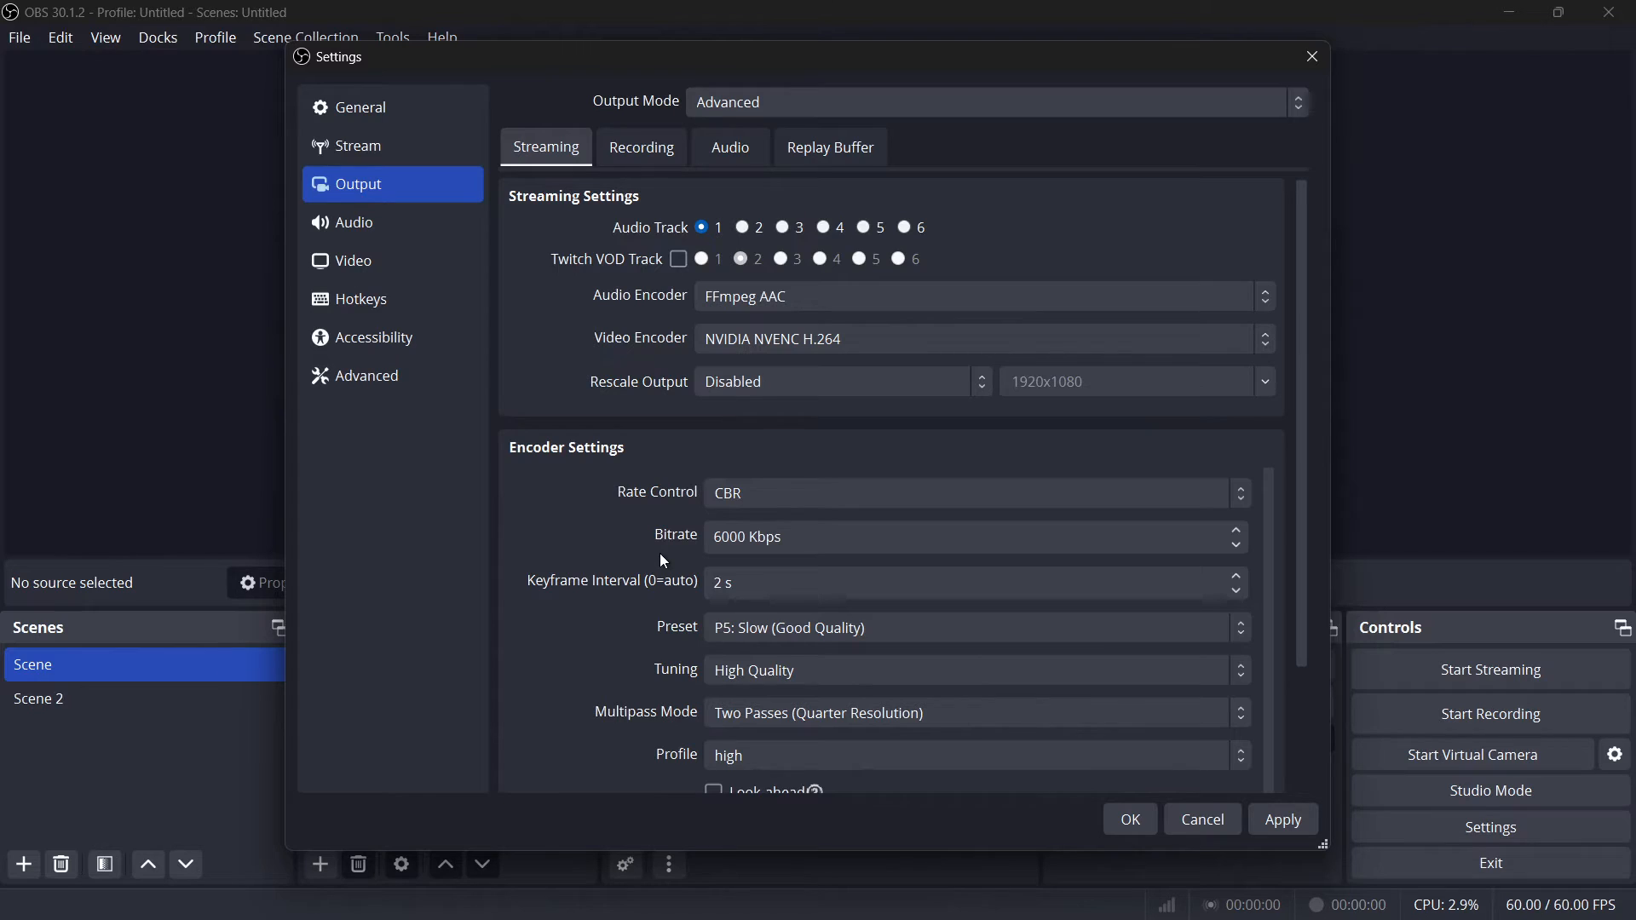
# Try a streaming bitrate of 8000 Kbps in the encoder settings
pyautogui.click(745, 535)
pyautogui.press('BackSpace')
pyautogui.press('BackSpace')
pyautogui.press('BackSpace')
pyautogui.press('BackSpace')
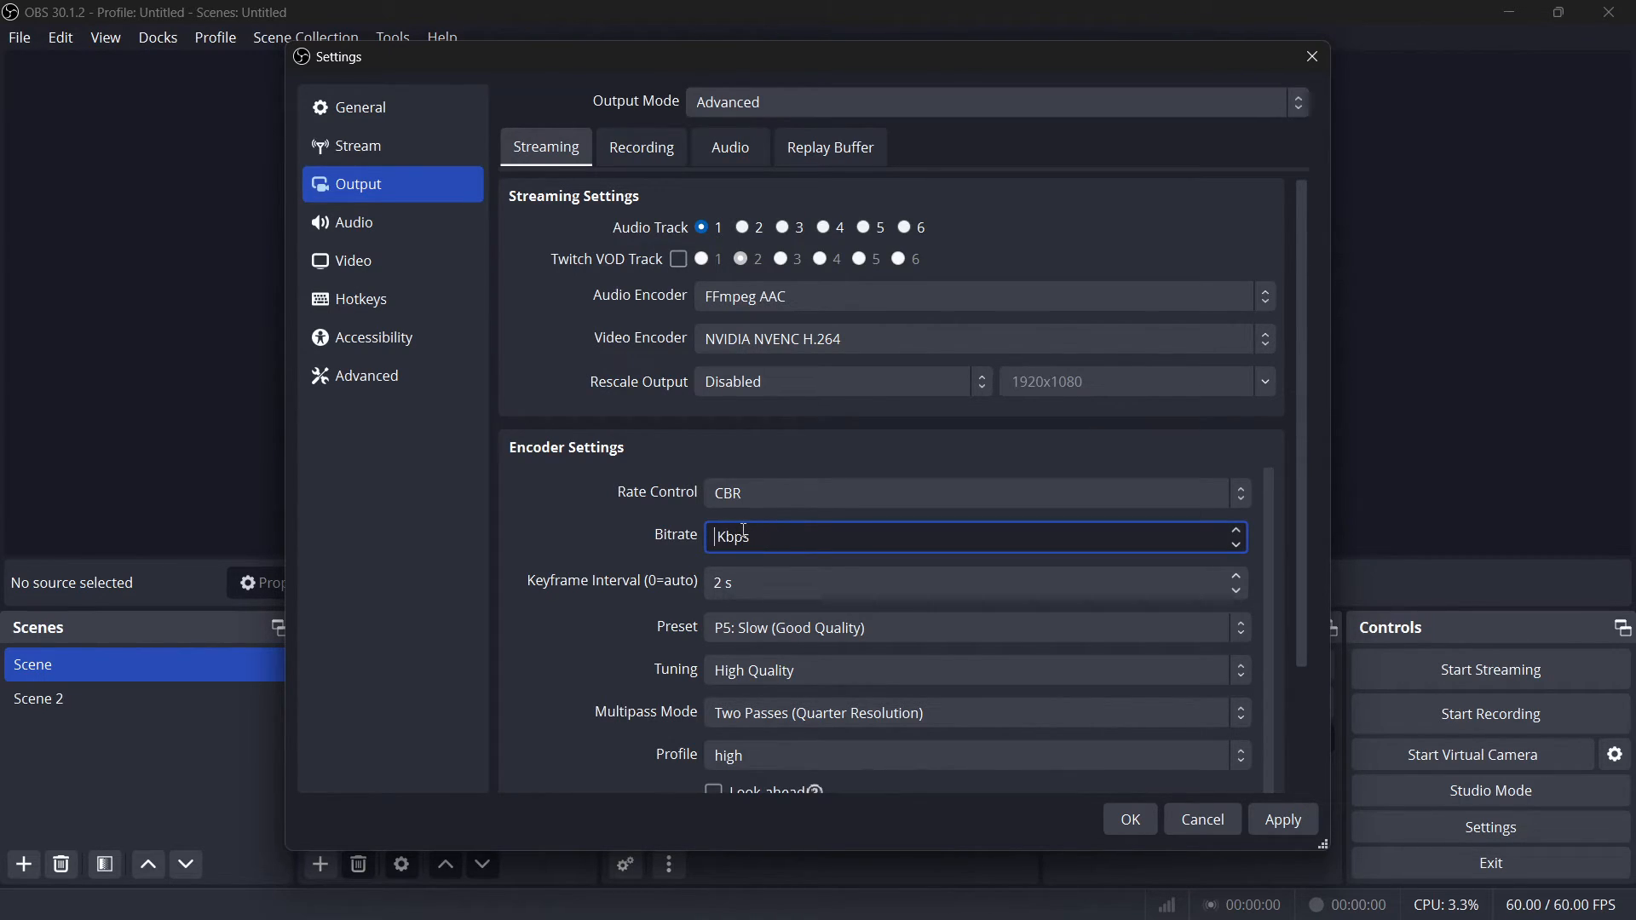
pyautogui.write('8000')
pyautogui.click(676, 545)
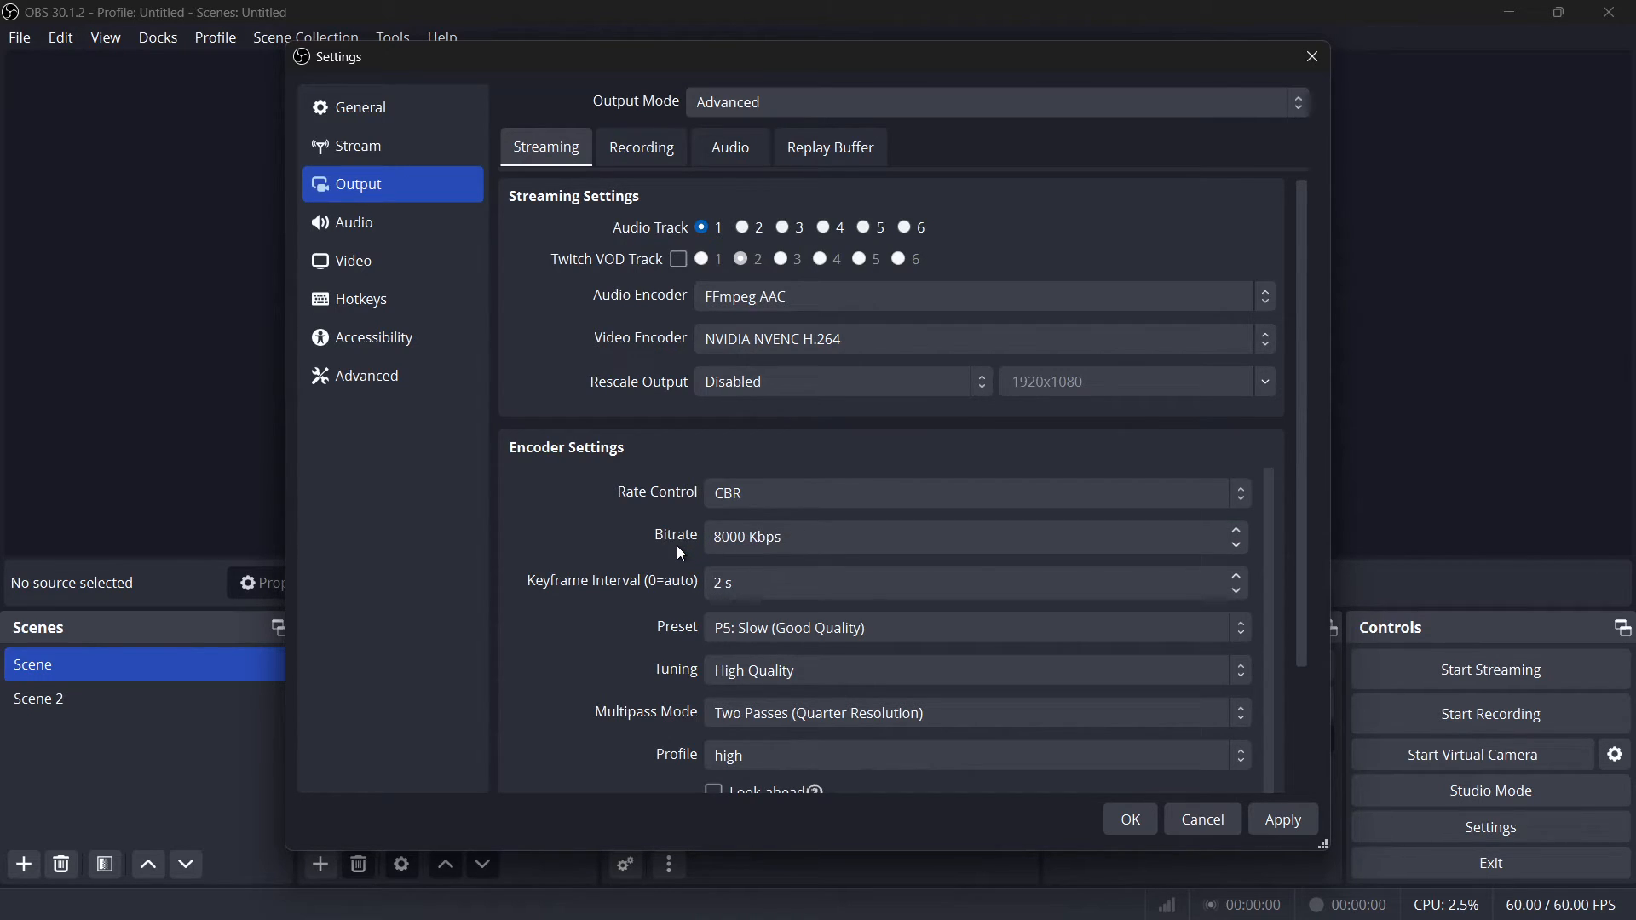
# Try a streaming bitrate of 3500 Kbps in the encoder settings
pyautogui.click(740, 535)
pyautogui.press('BackSpace')
pyautogui.press('BackSpace')
pyautogui.press('BackSpace')
pyautogui.press('BackSpace')
pyautogui.write('3500')
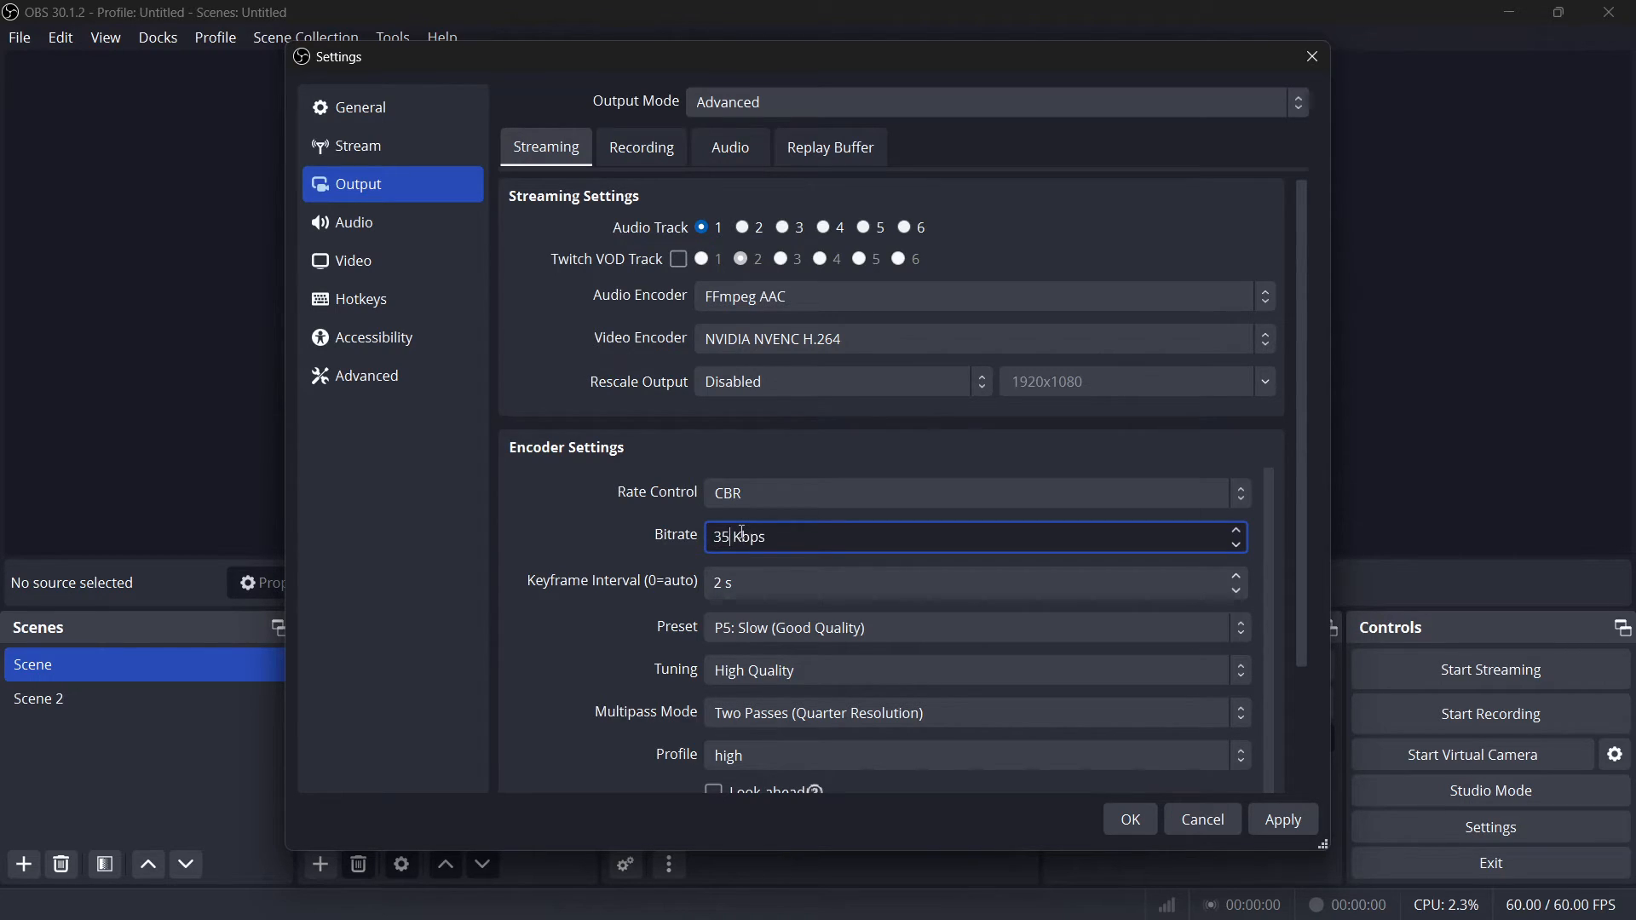
pyautogui.click(675, 564)
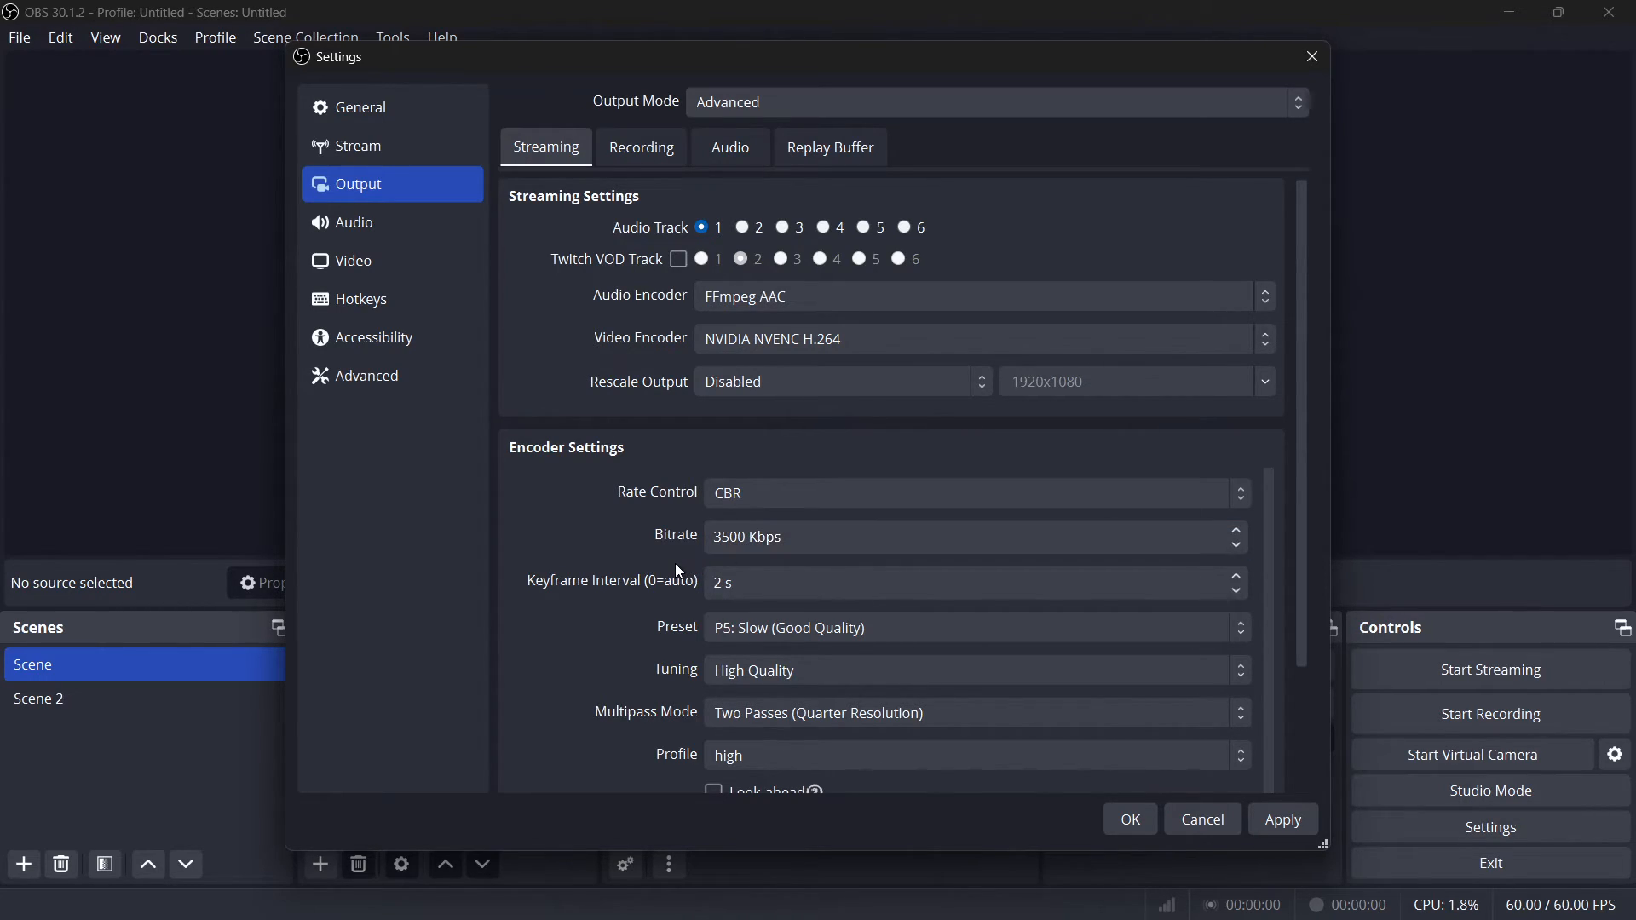
# Try a streaming bitrate of 10000 Kbps in the encoder settings
pyautogui.doubleClick(725, 538)
pyautogui.write('10000')
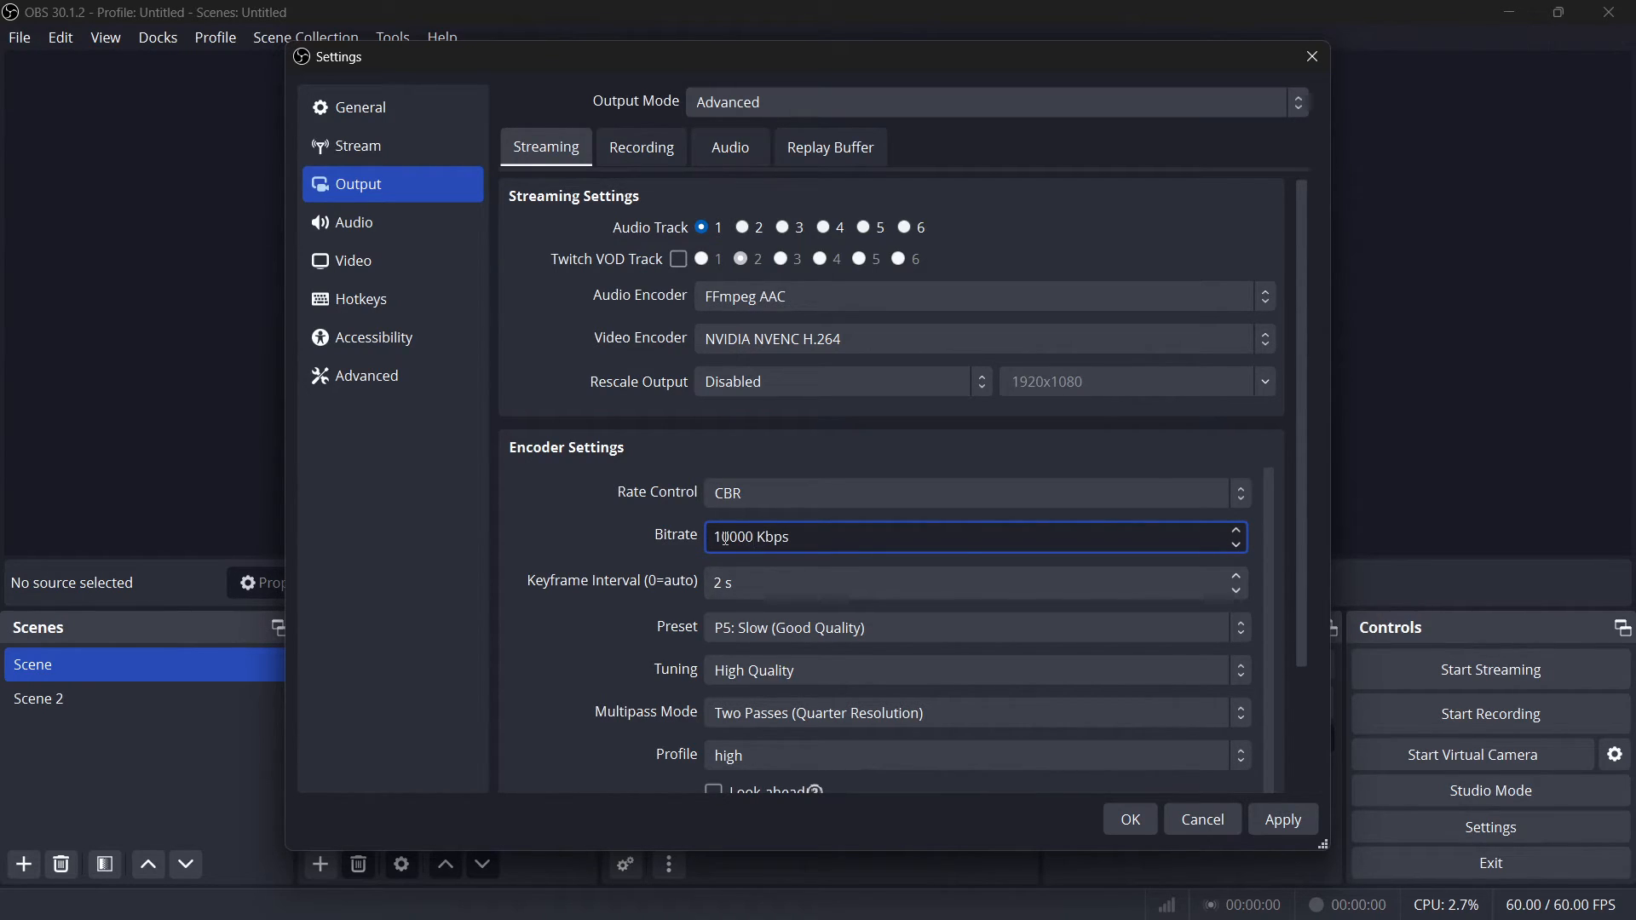
pyautogui.click(672, 559)
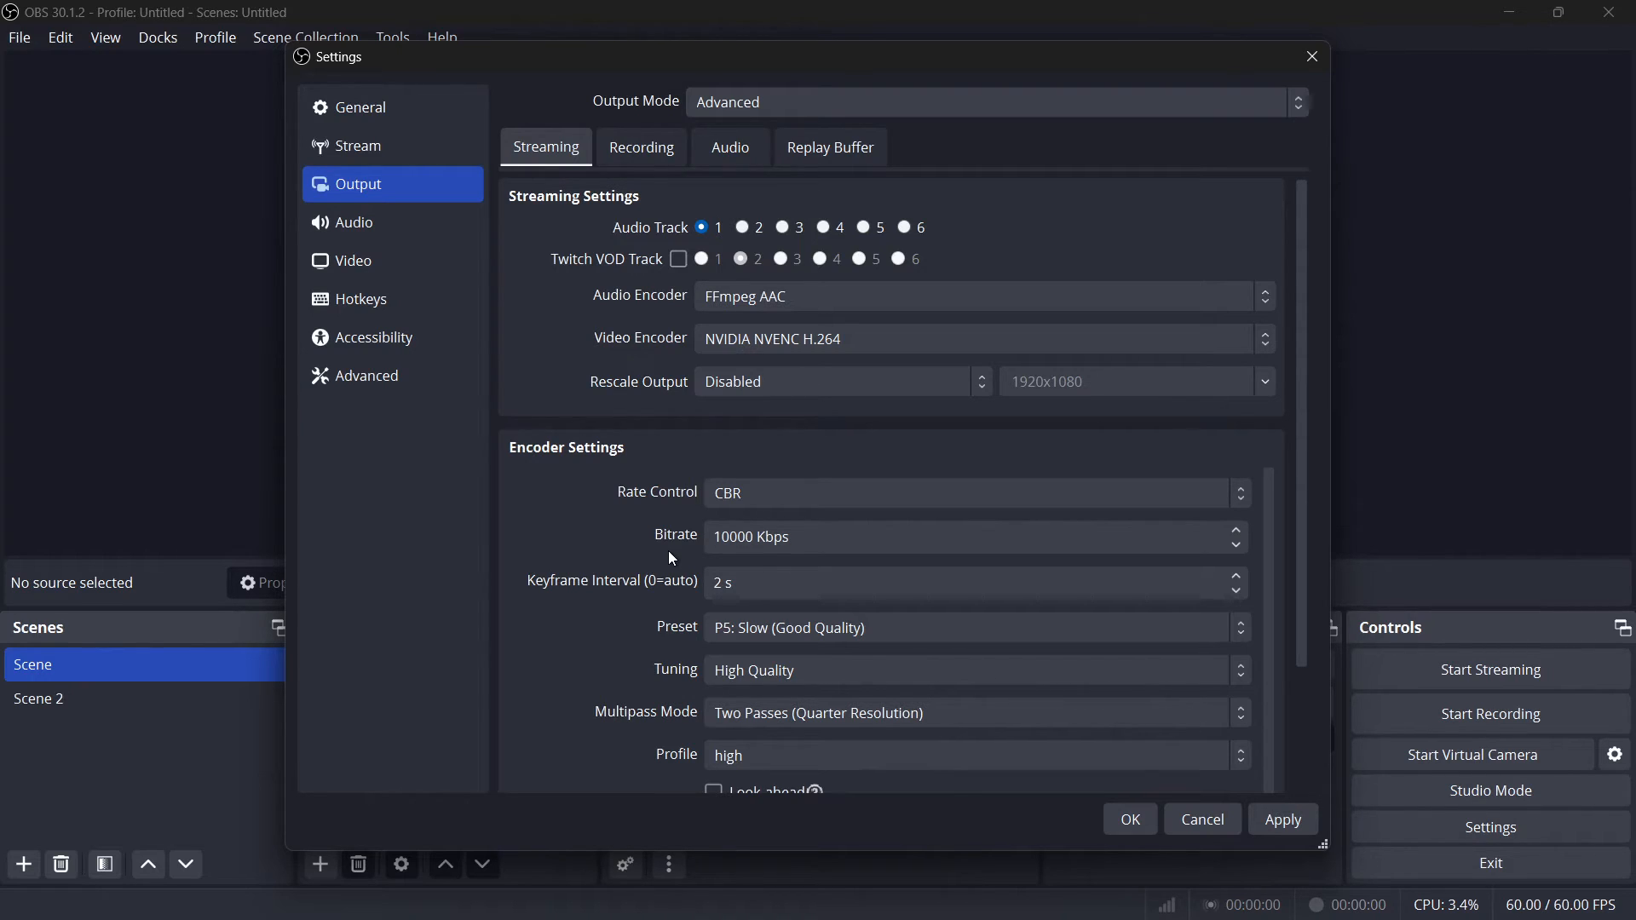
# Set the streaming encoder's bitrate to 6000 Kbps
pyautogui.doubleClick(739, 534)
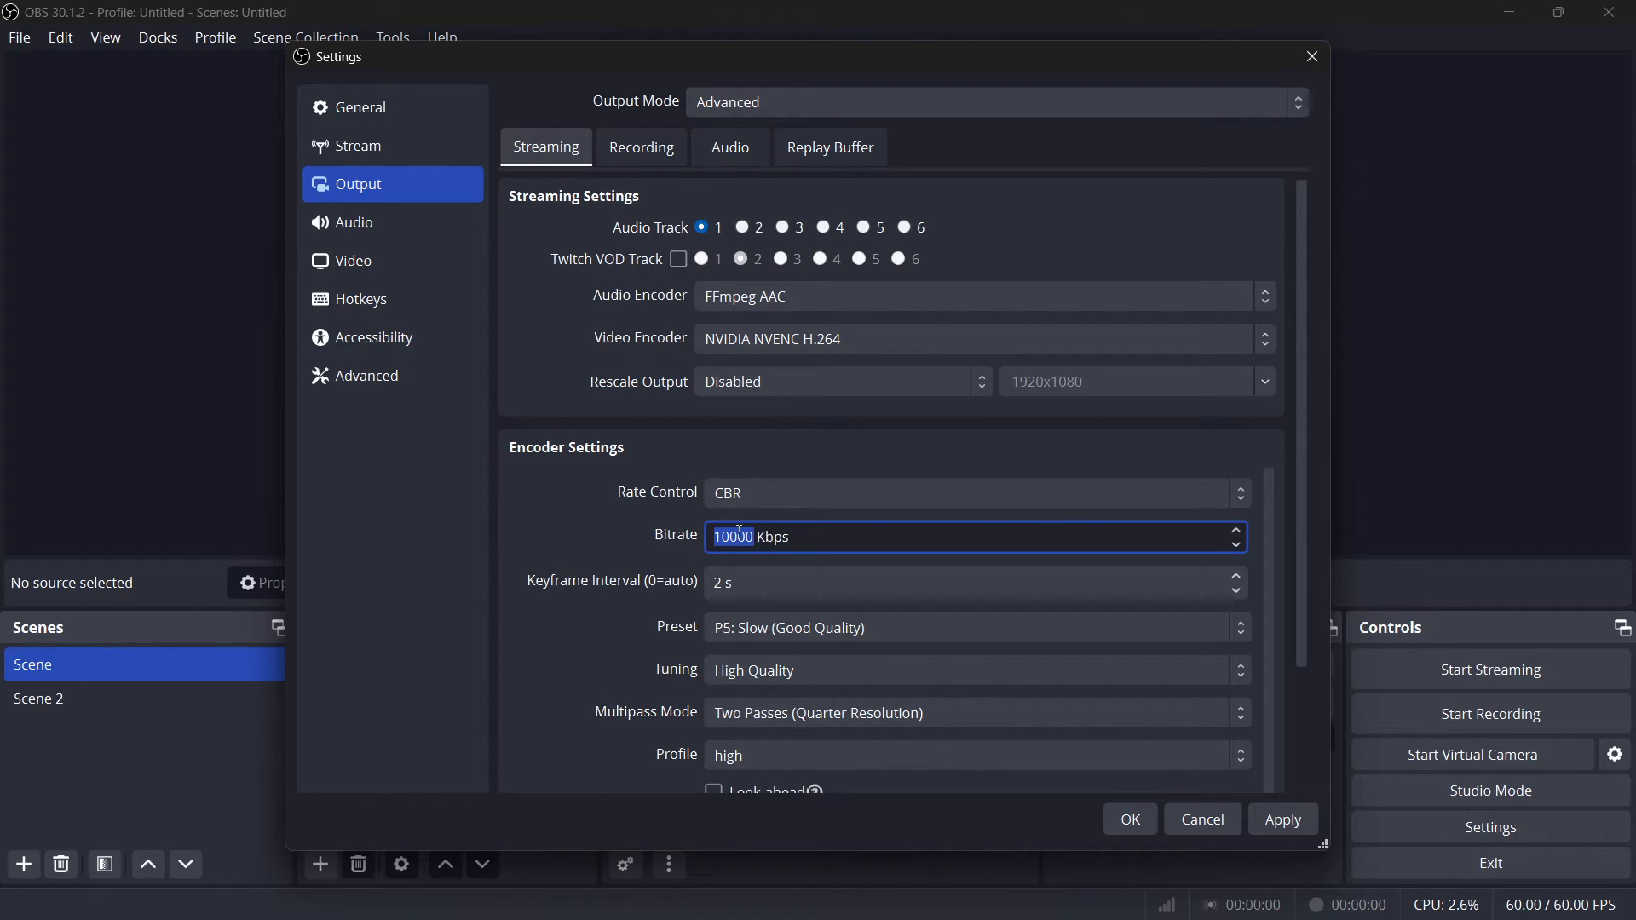
pyautogui.write('6000')
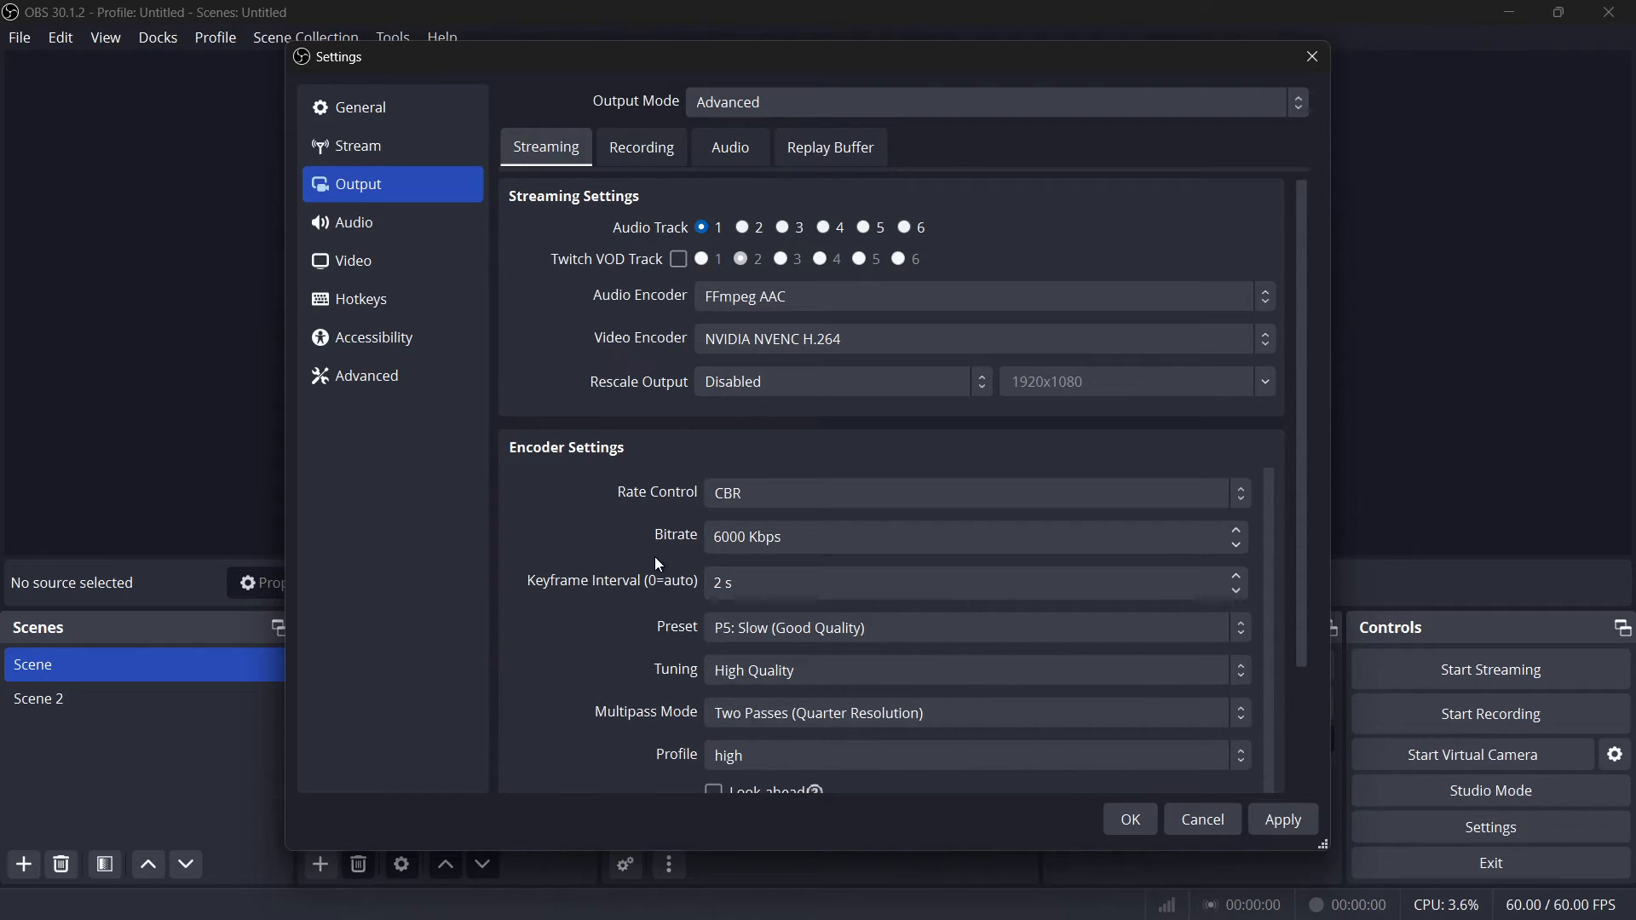
# Try CQP rate control for the streaming encoder with a CQ level of 18
pyautogui.click(743, 493)
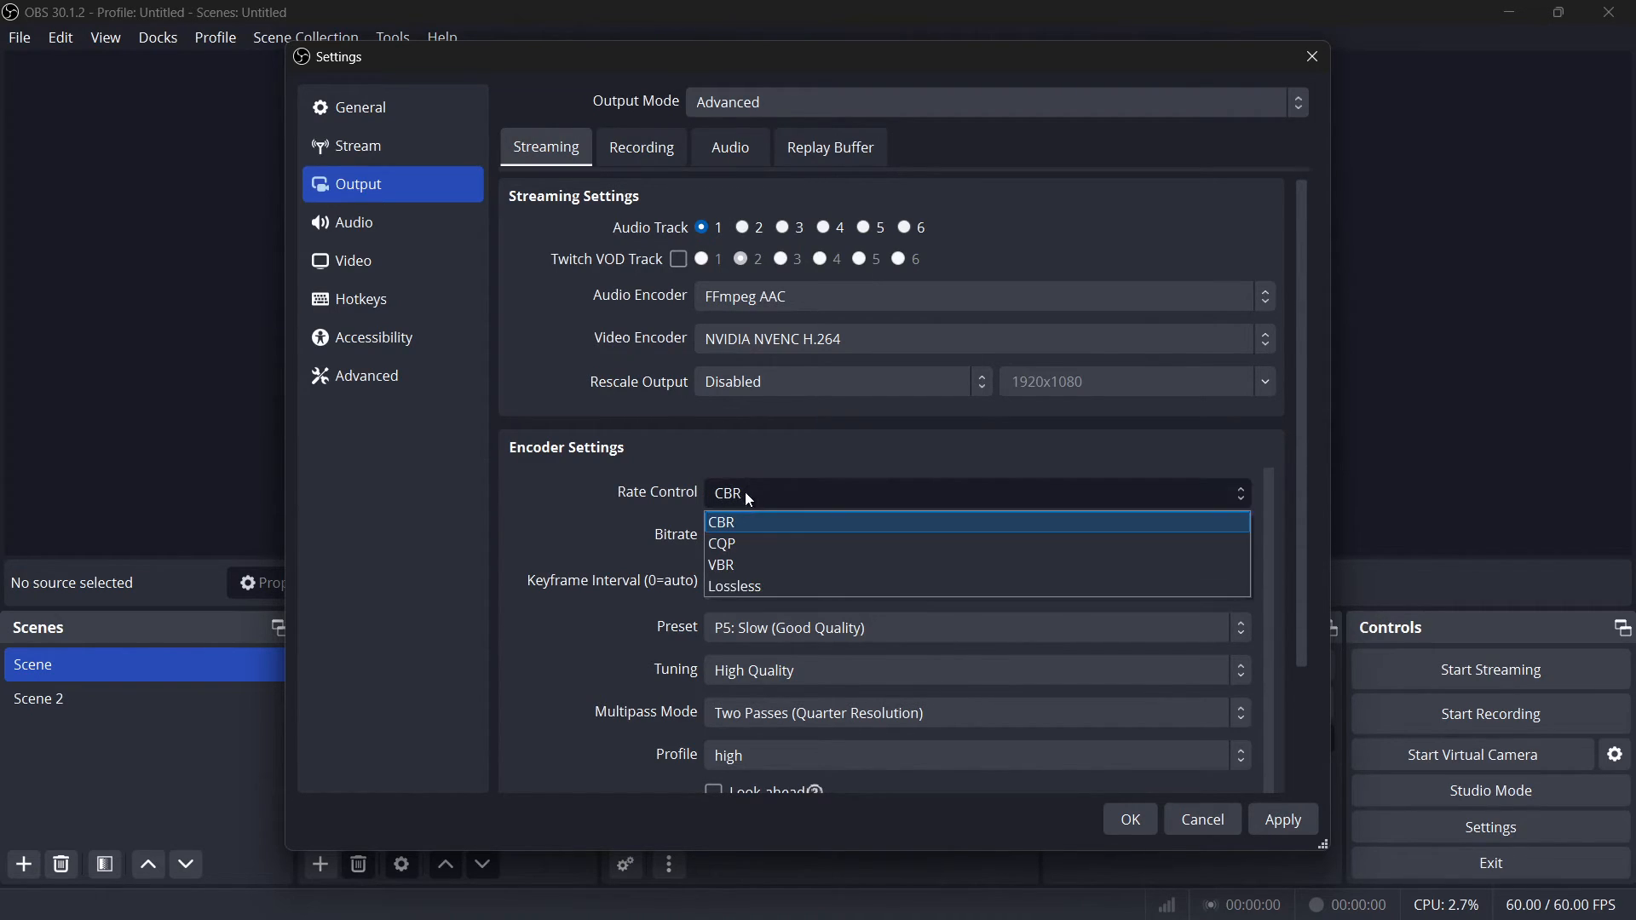
pyautogui.click(737, 542)
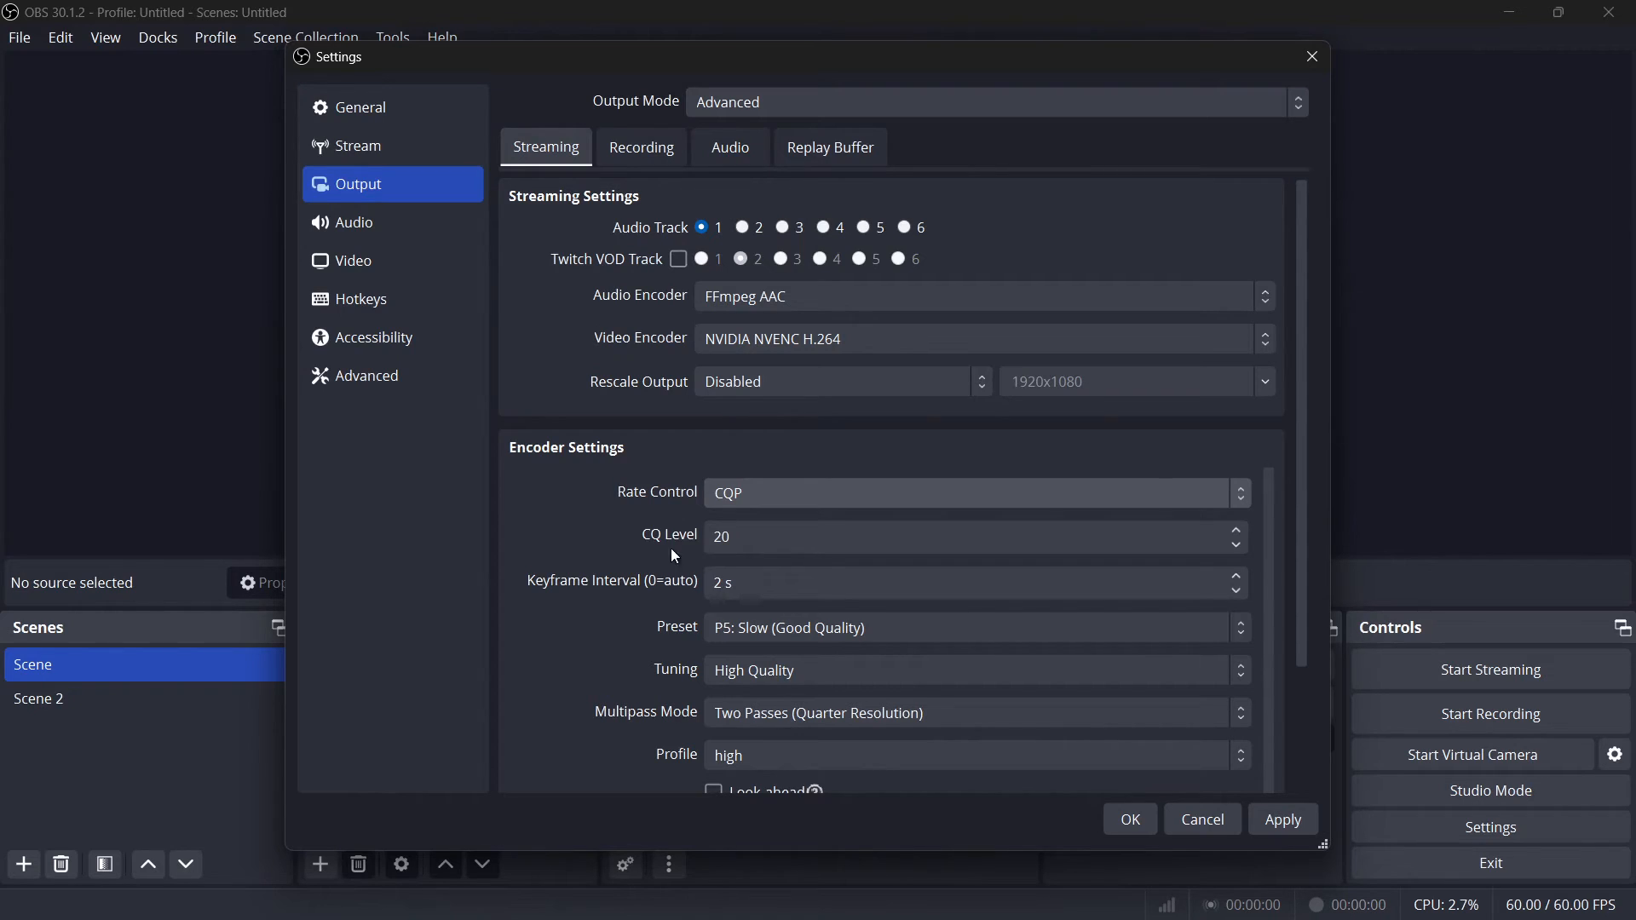
pyautogui.click(906, 536)
pyautogui.click(1237, 545)
pyautogui.click(1236, 546)
pyautogui.click(1236, 545)
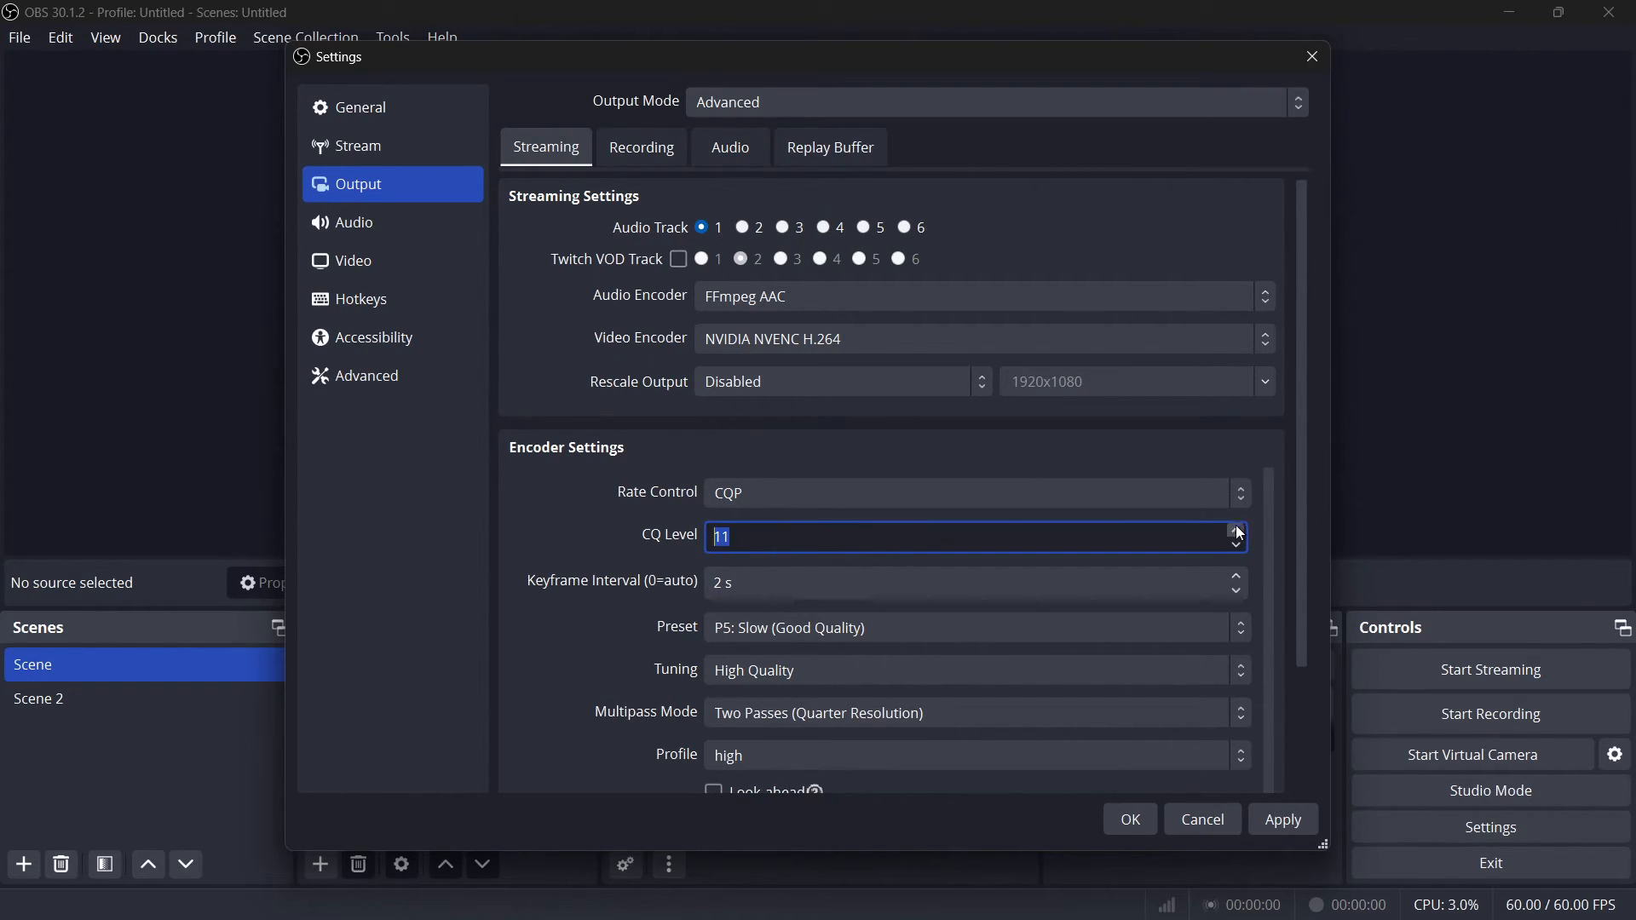
pyautogui.click(1240, 531)
pyautogui.click(1240, 531)
pyautogui.click(1240, 531)
pyautogui.click(1240, 530)
pyautogui.click(556, 516)
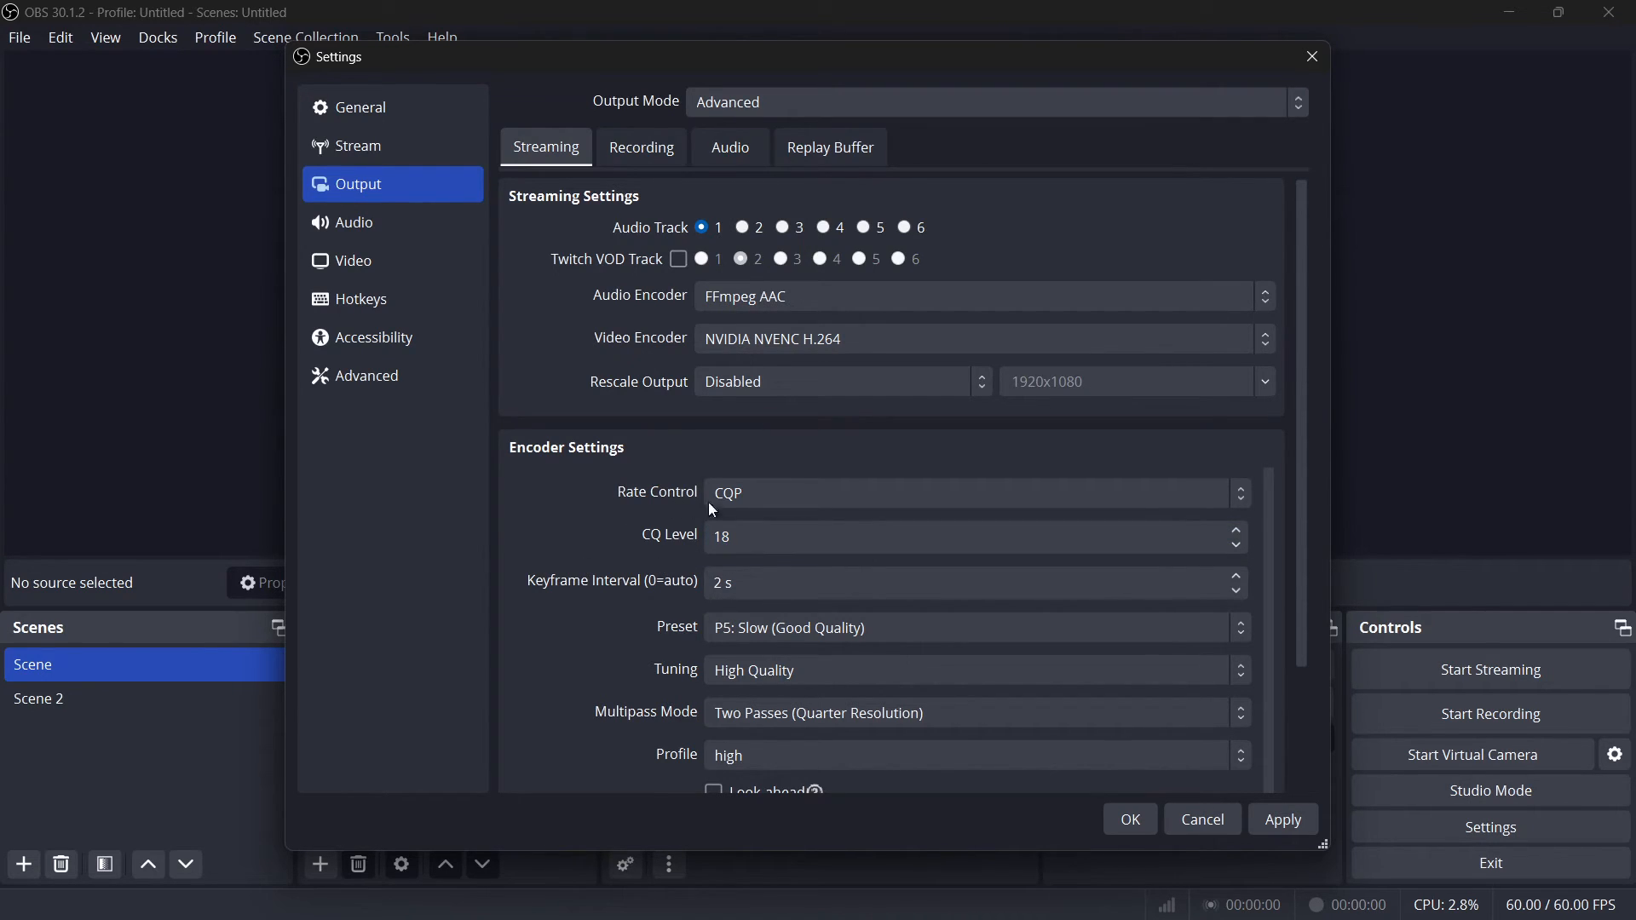
# Set the streaming encoder's rate control back to CBR
pyautogui.click(753, 494)
pyautogui.click(761, 519)
# Set the recording format to Matroska Video (.mkv) in the recording output settings
pyautogui.click(635, 153)
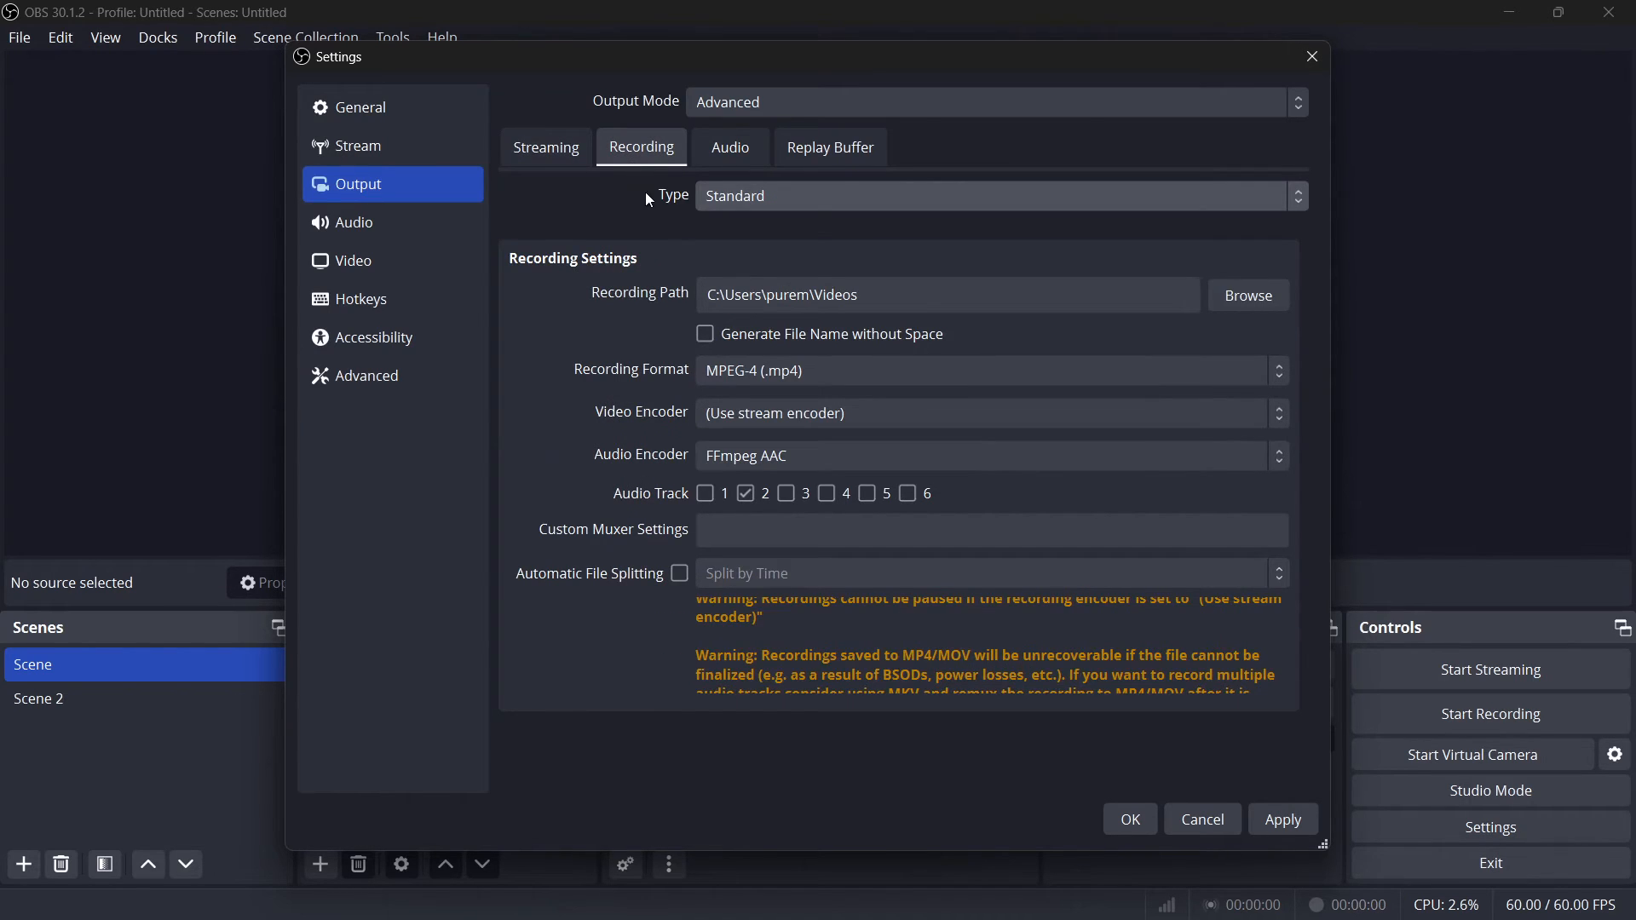
pyautogui.click(765, 372)
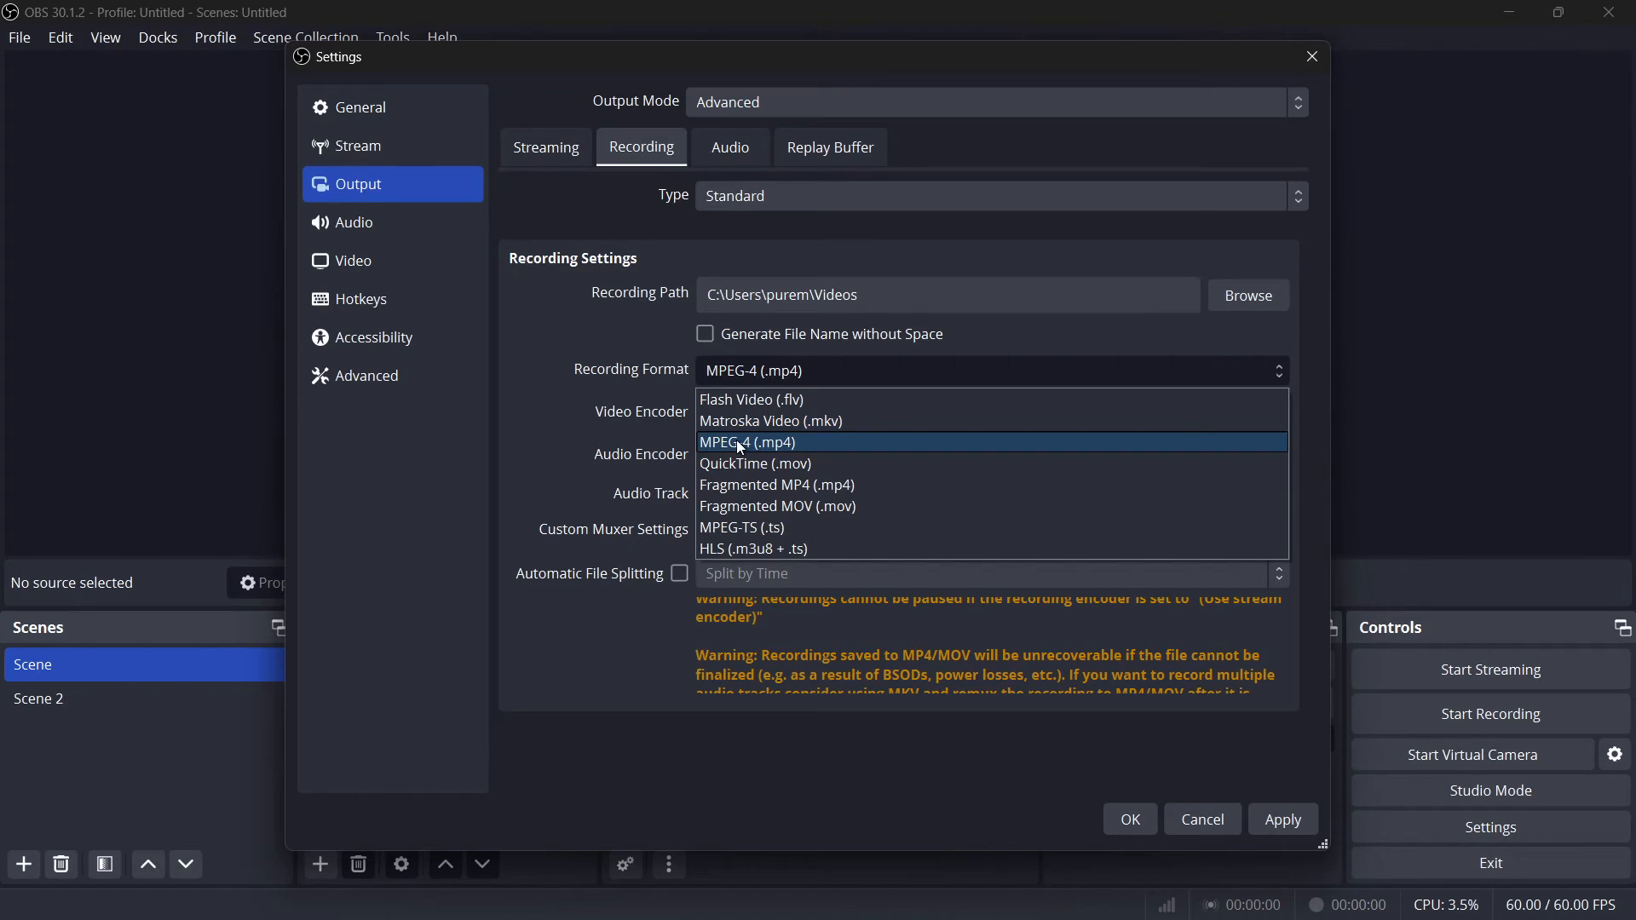
pyautogui.click(637, 438)
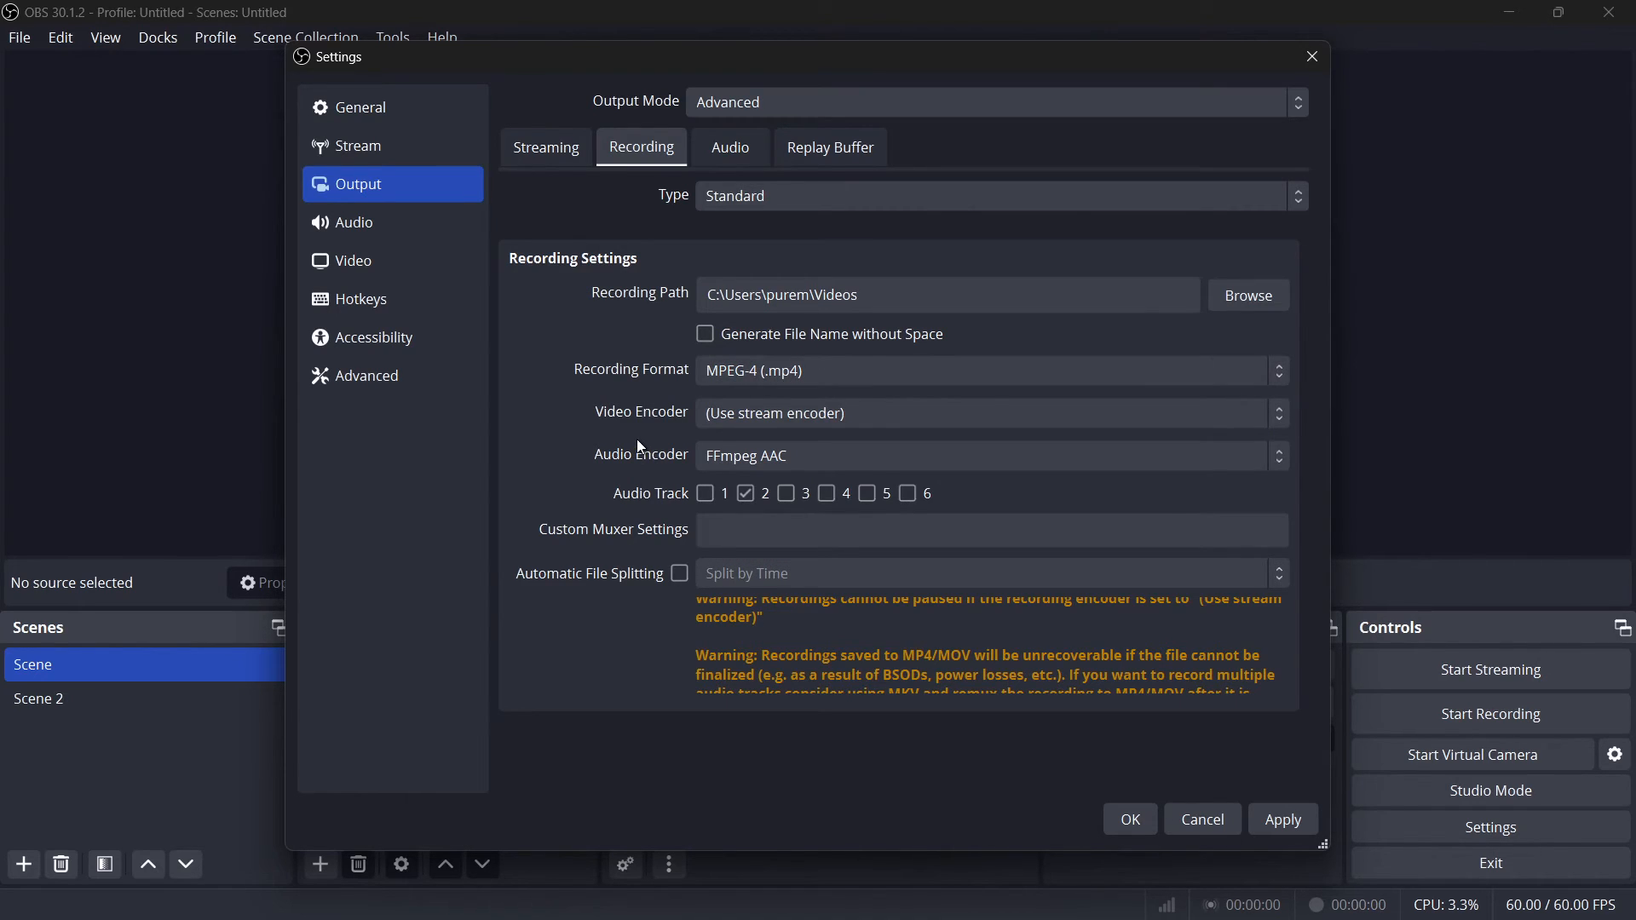
pyautogui.click(755, 368)
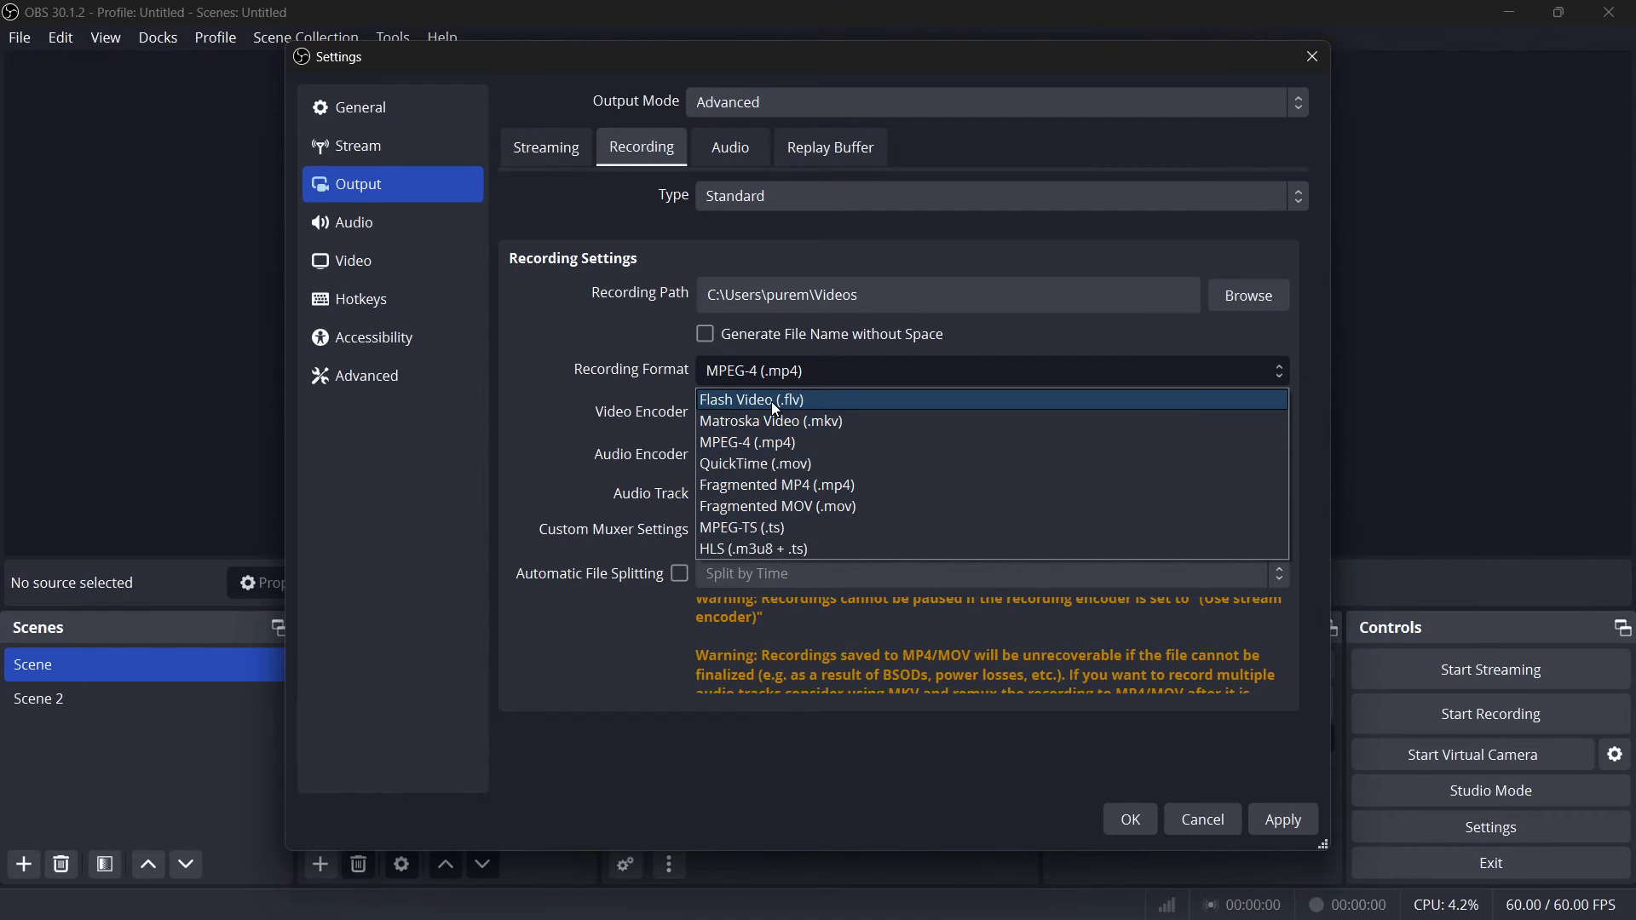
pyautogui.click(753, 421)
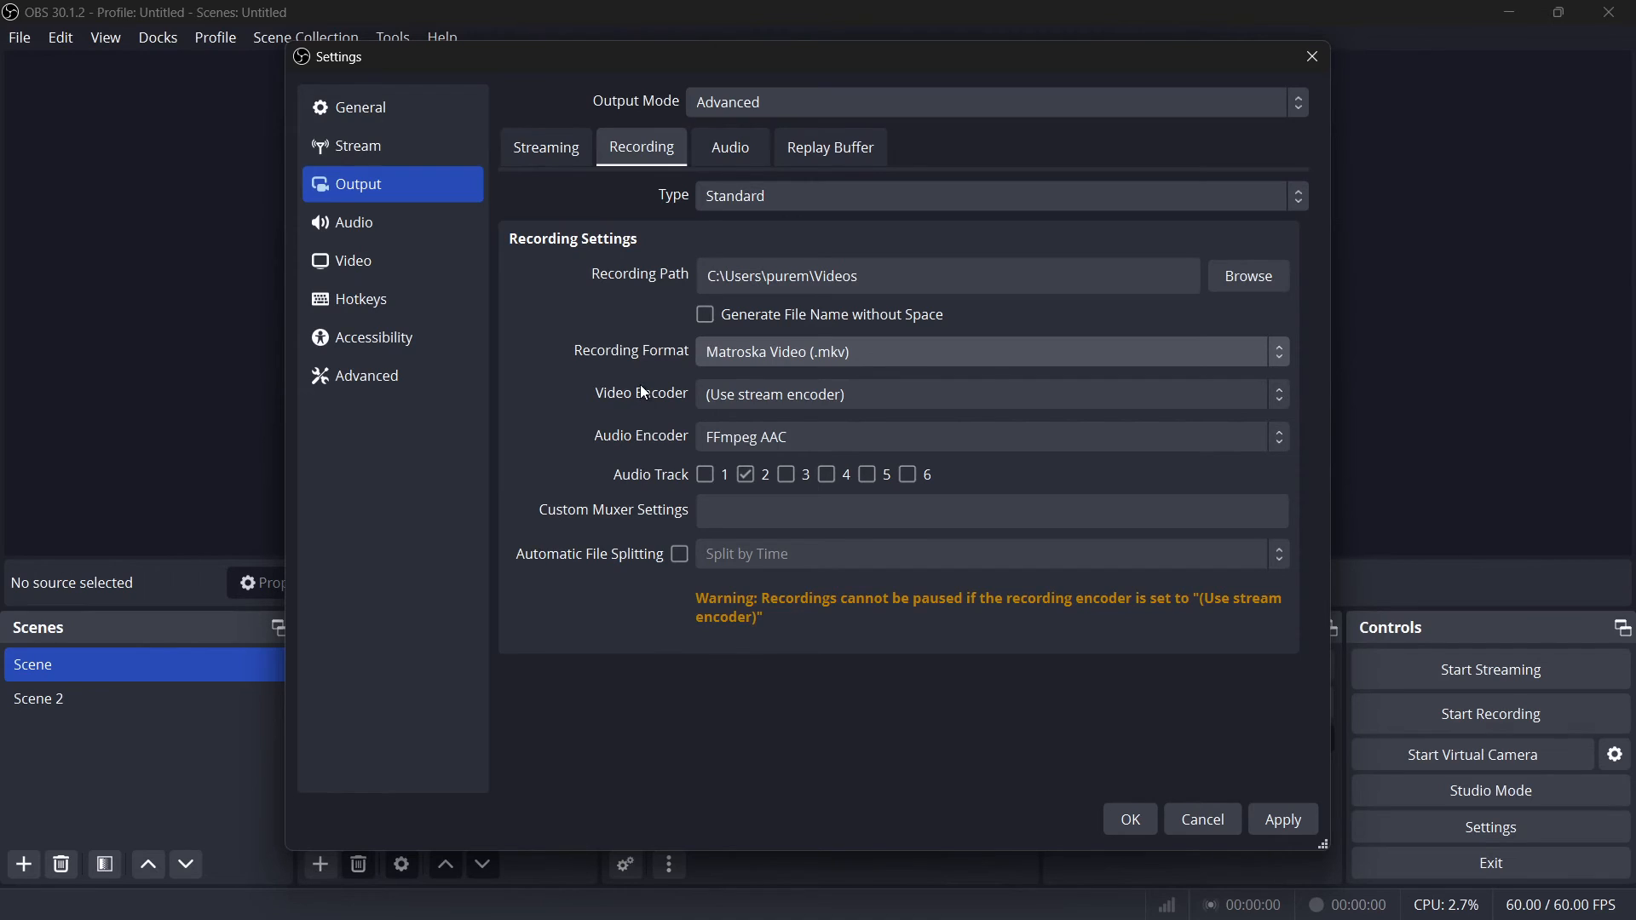
# Choose 30 as the common FPS value in the video settings and close the settings without saving the changes
pyautogui.click(369, 271)
pyautogui.click(741, 228)
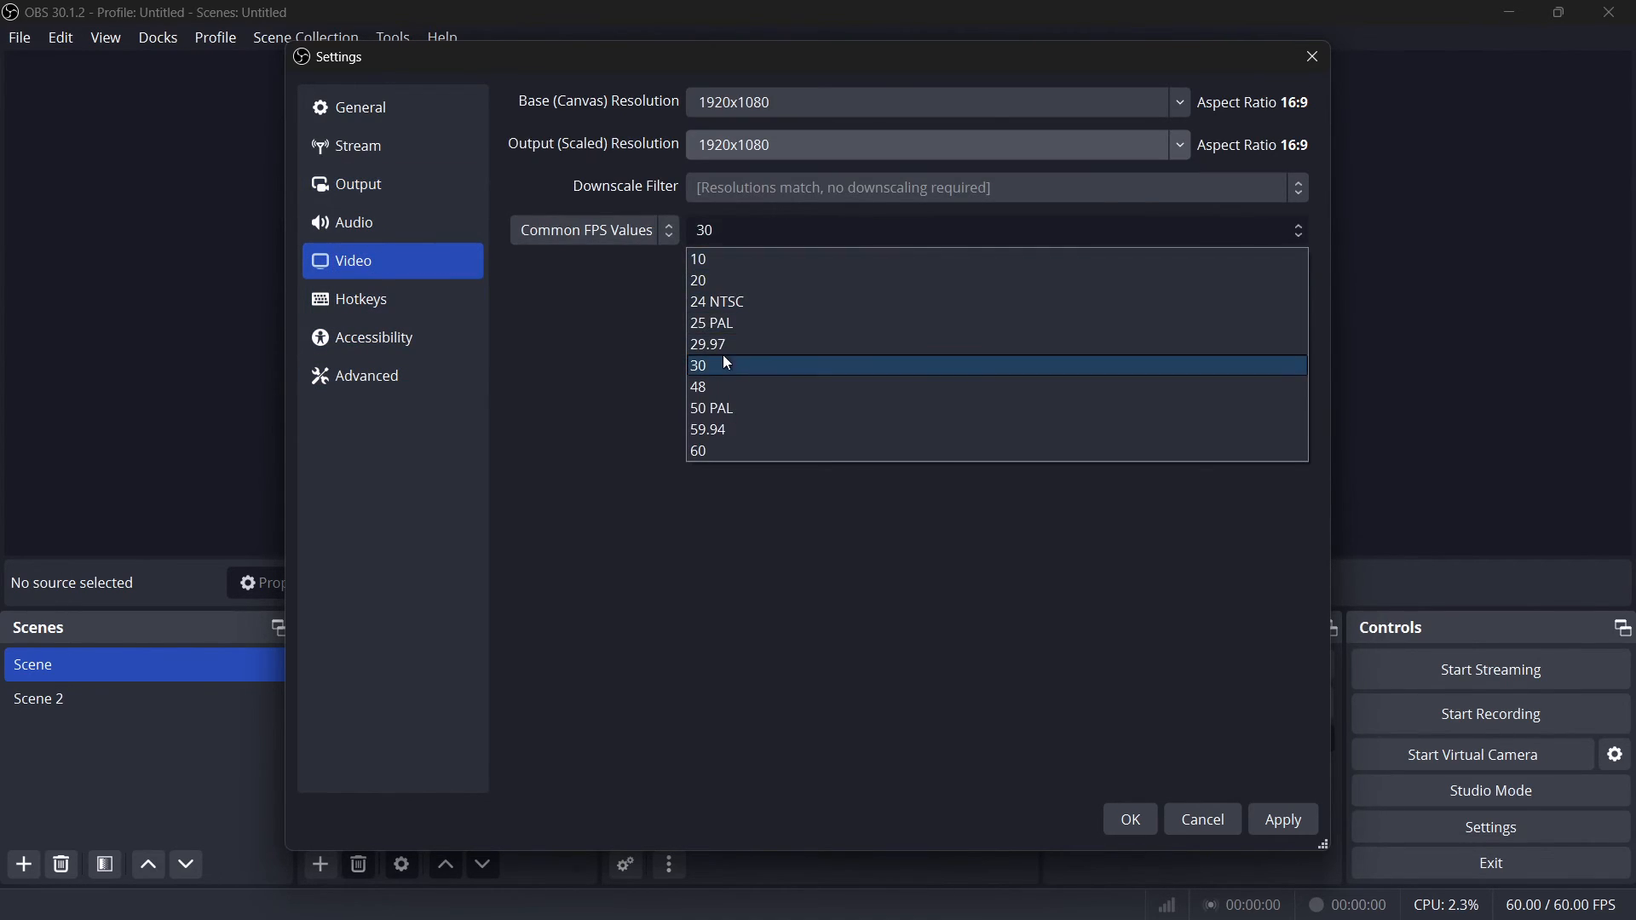
pyautogui.click(704, 372)
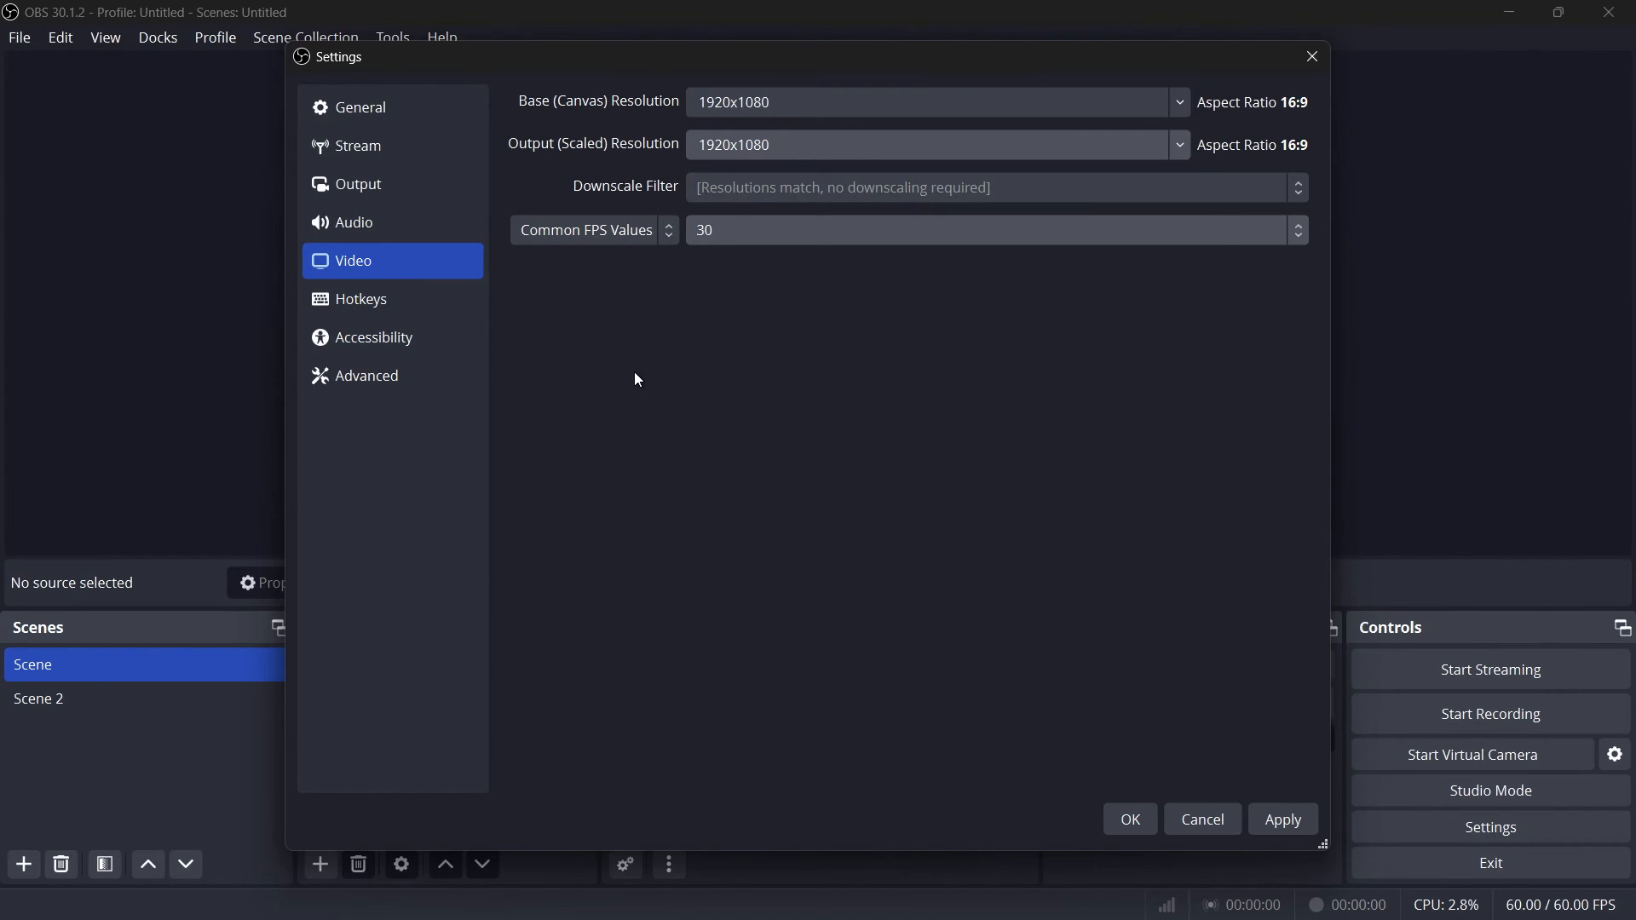
pyautogui.click(1314, 58)
pyautogui.click(866, 466)
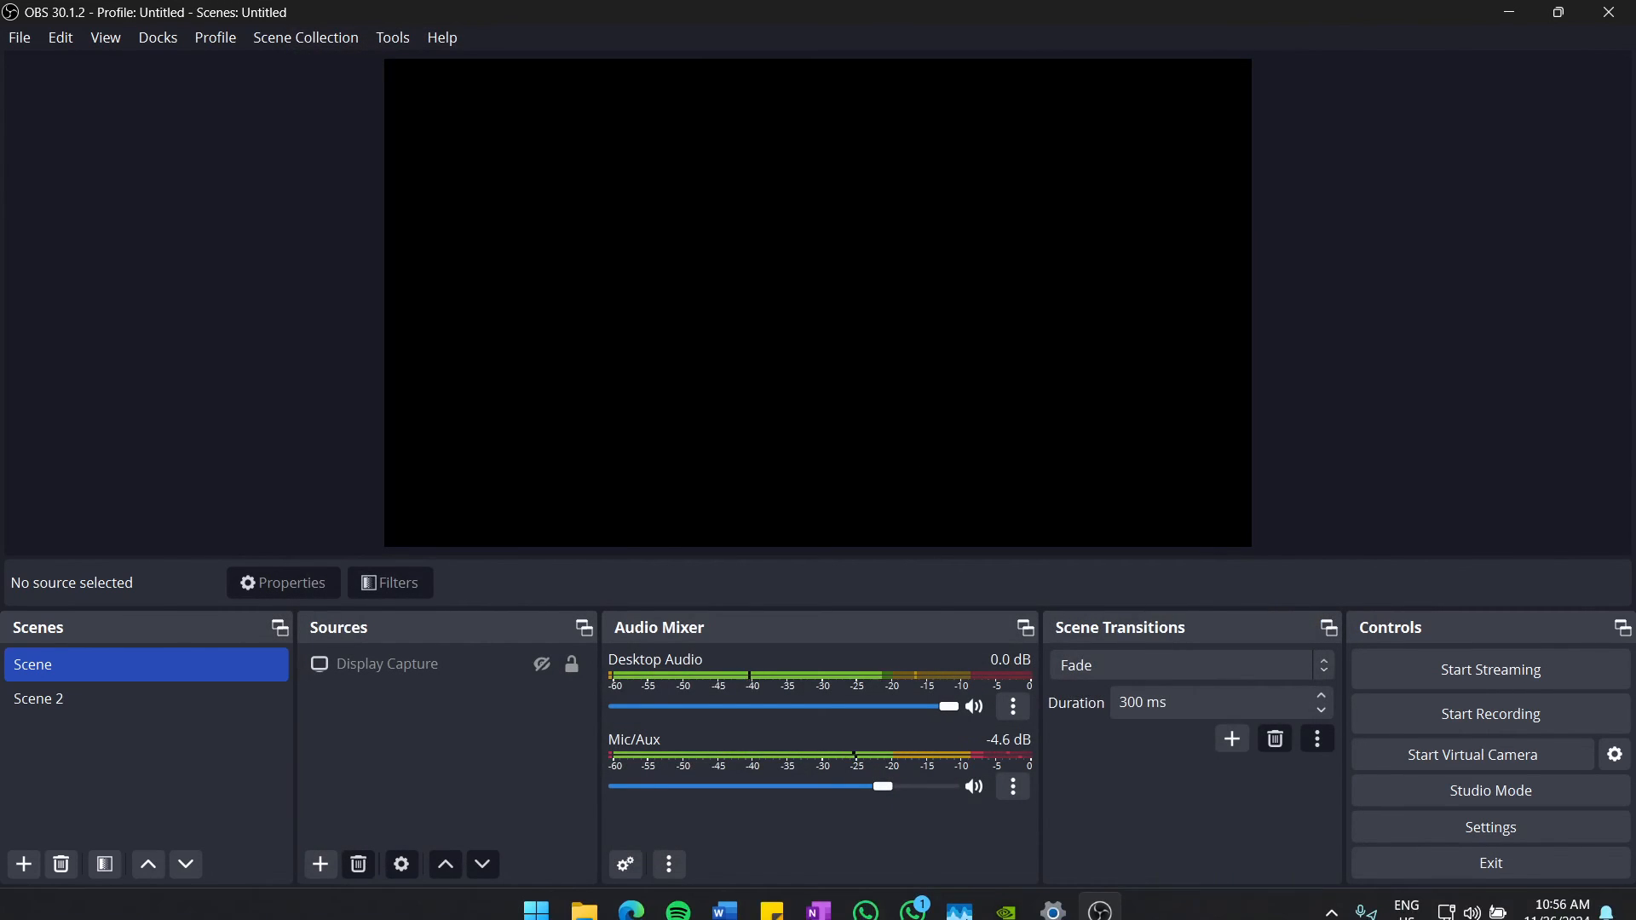
# Switch to GeForce Experience and check the available Game Ready Driver update
pyautogui.click(1006, 910)
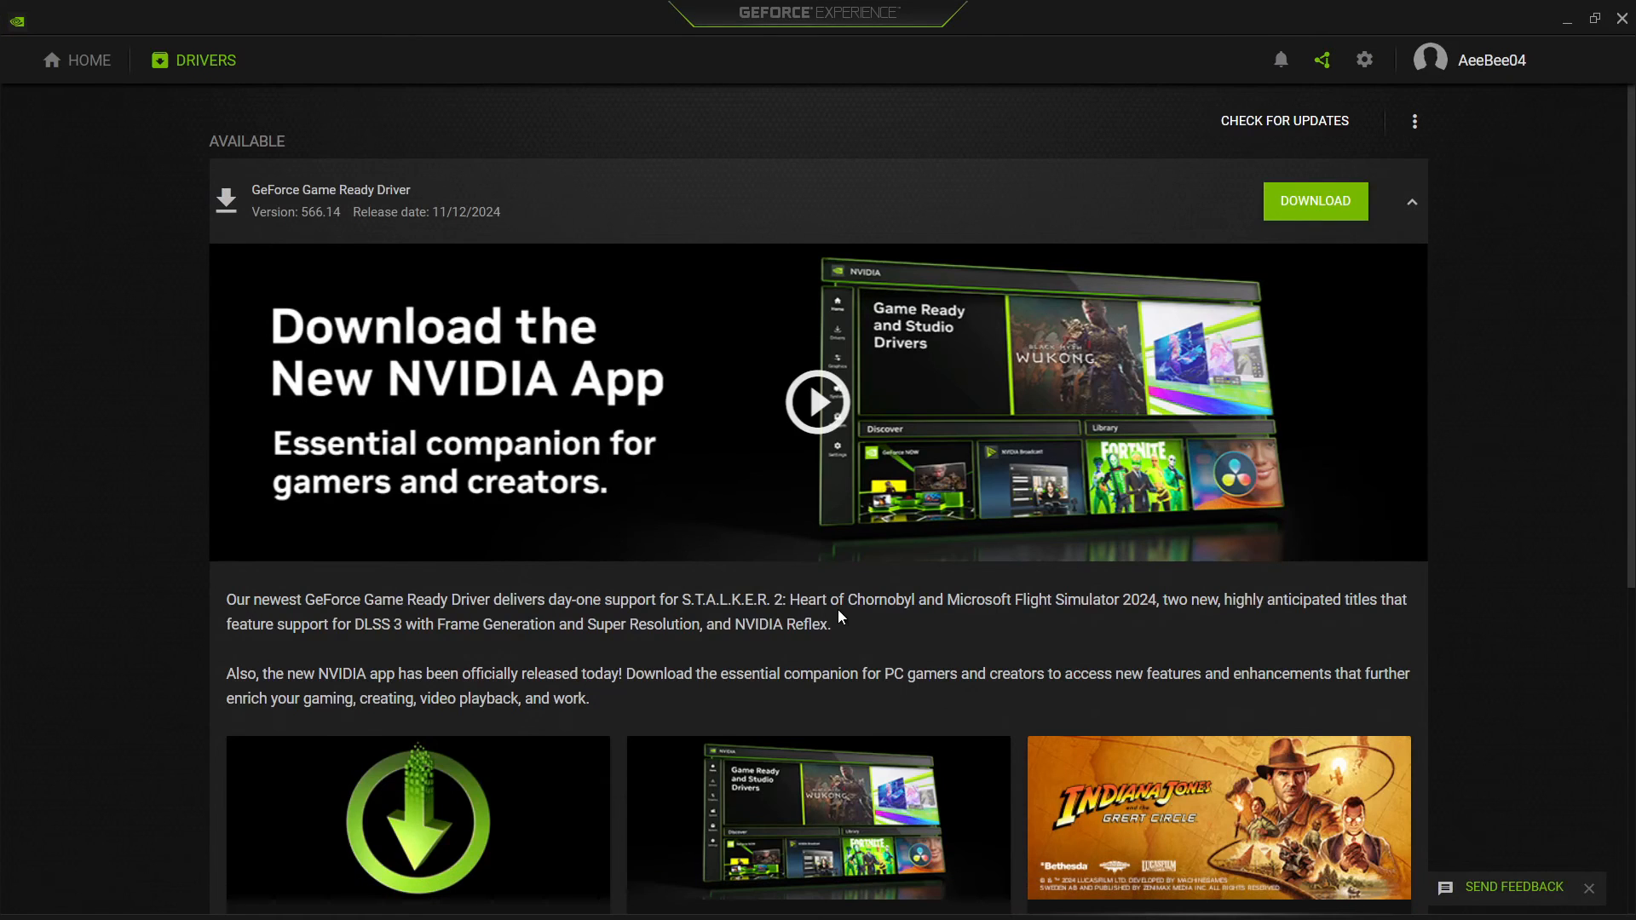
pyautogui.click(98, 68)
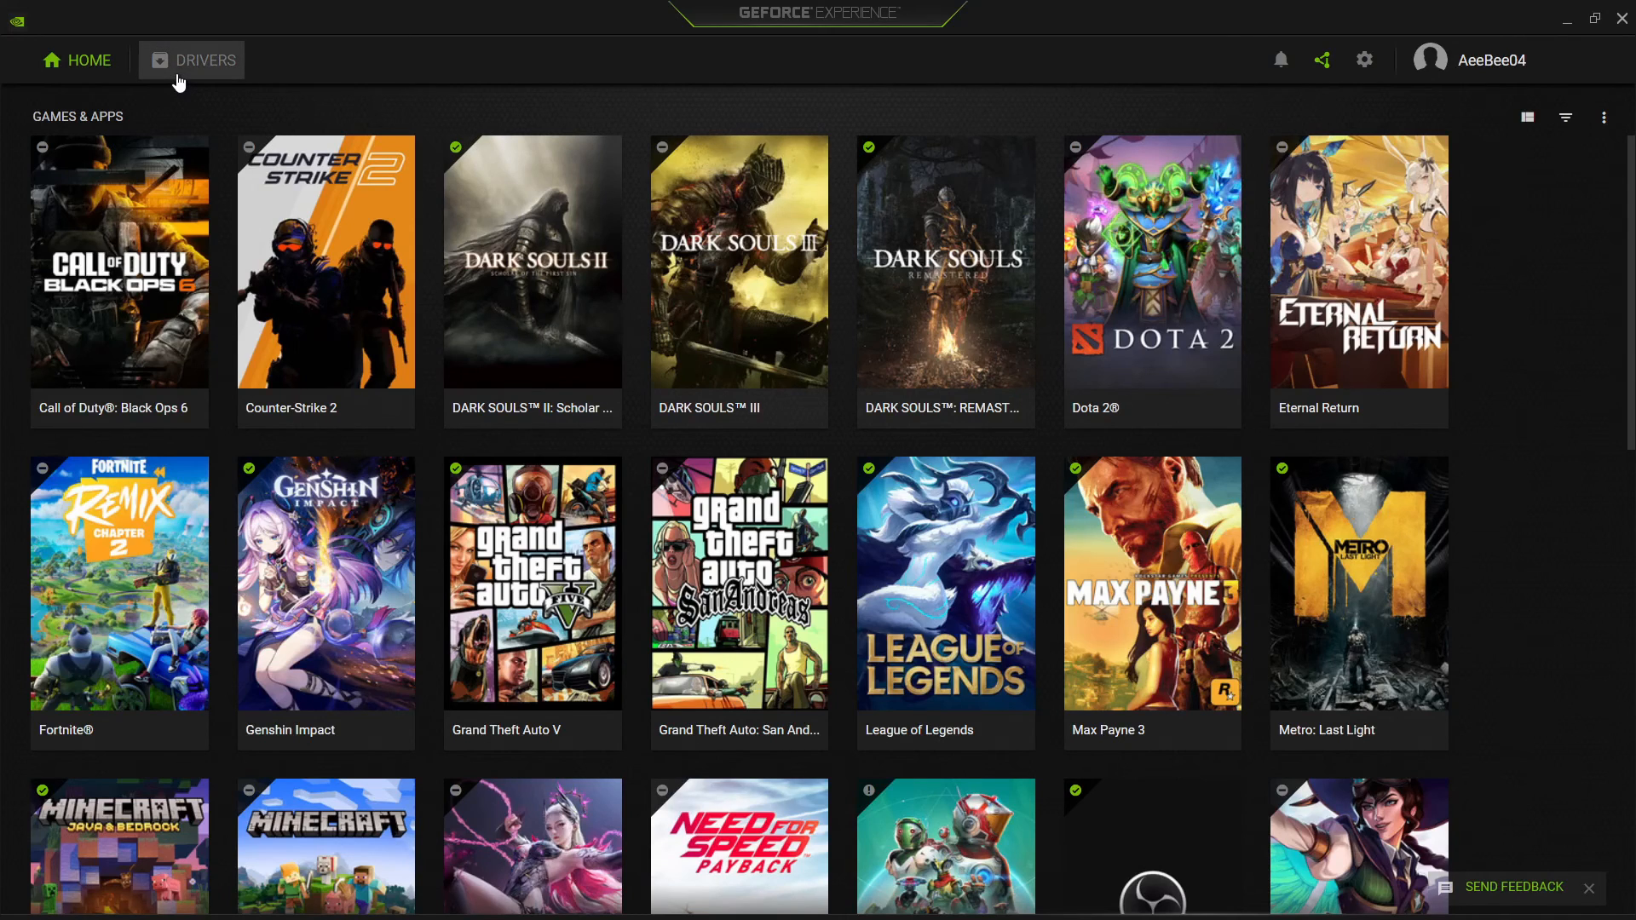
pyautogui.click(179, 77)
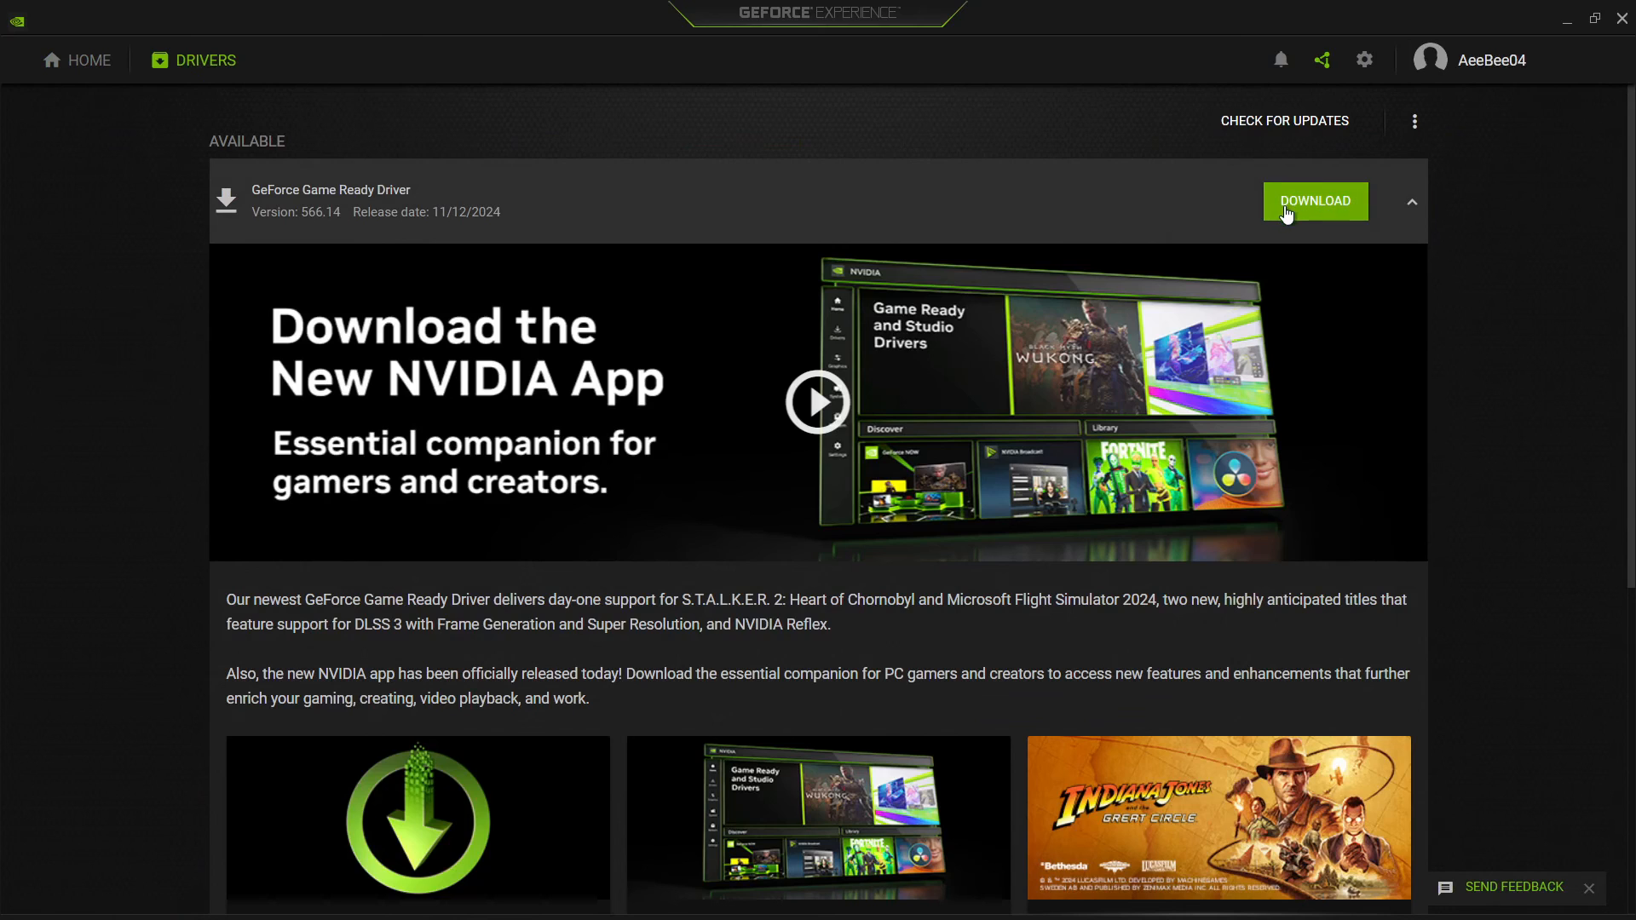
# Switch to the Speedtest result in the browser and examine the download and upload speeds
pyautogui.moveTo(746, 900)
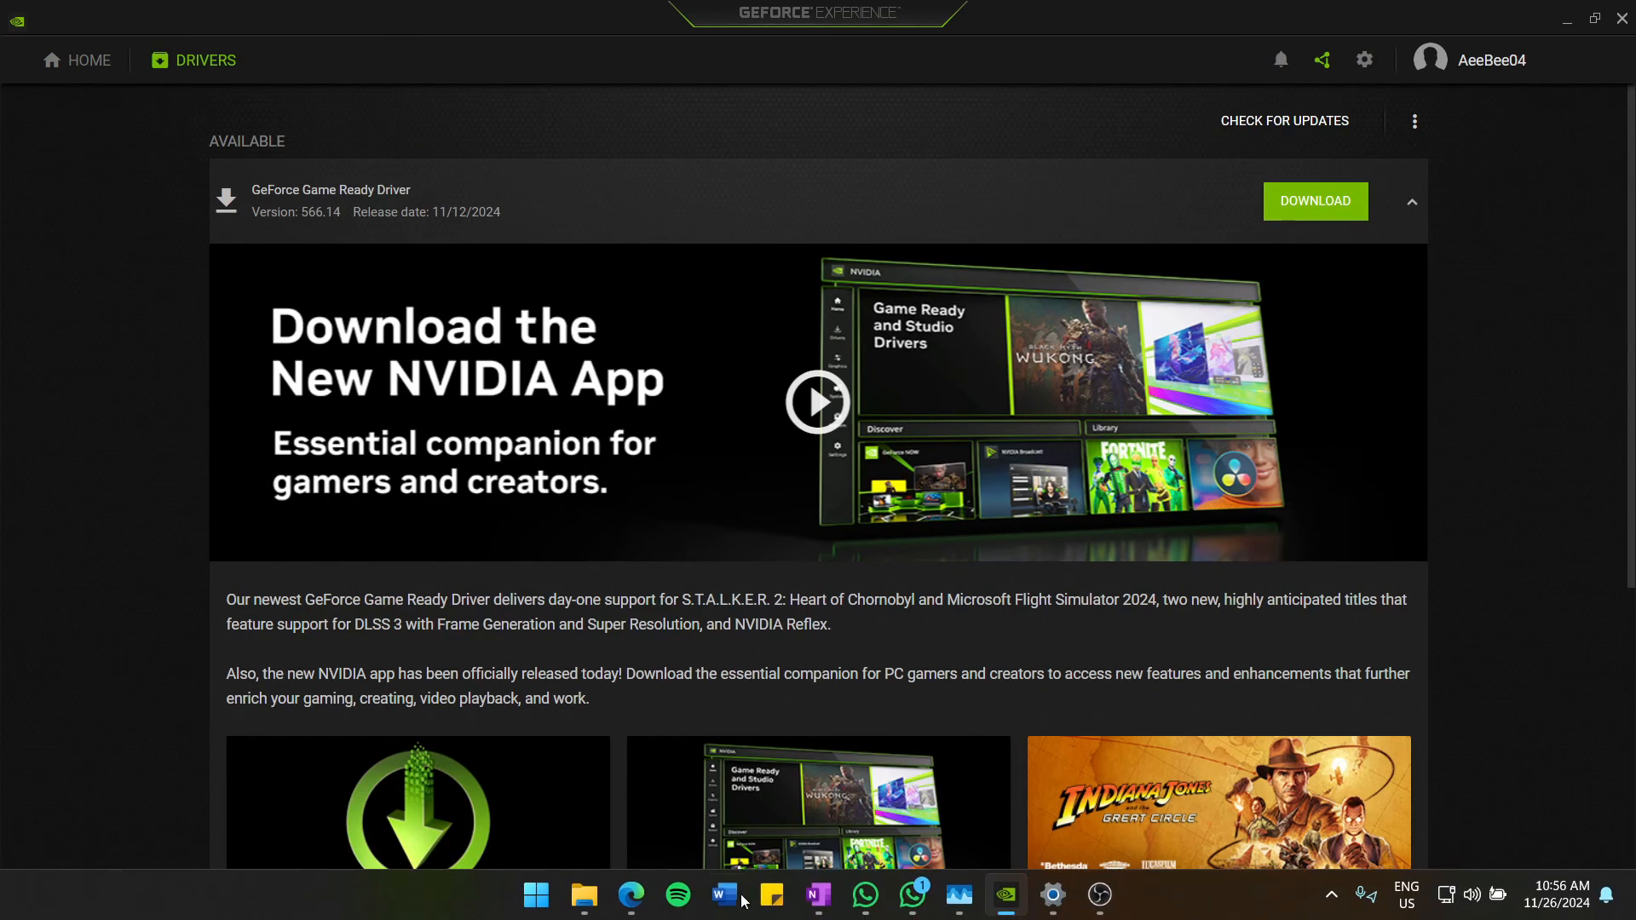
pyautogui.click(630, 895)
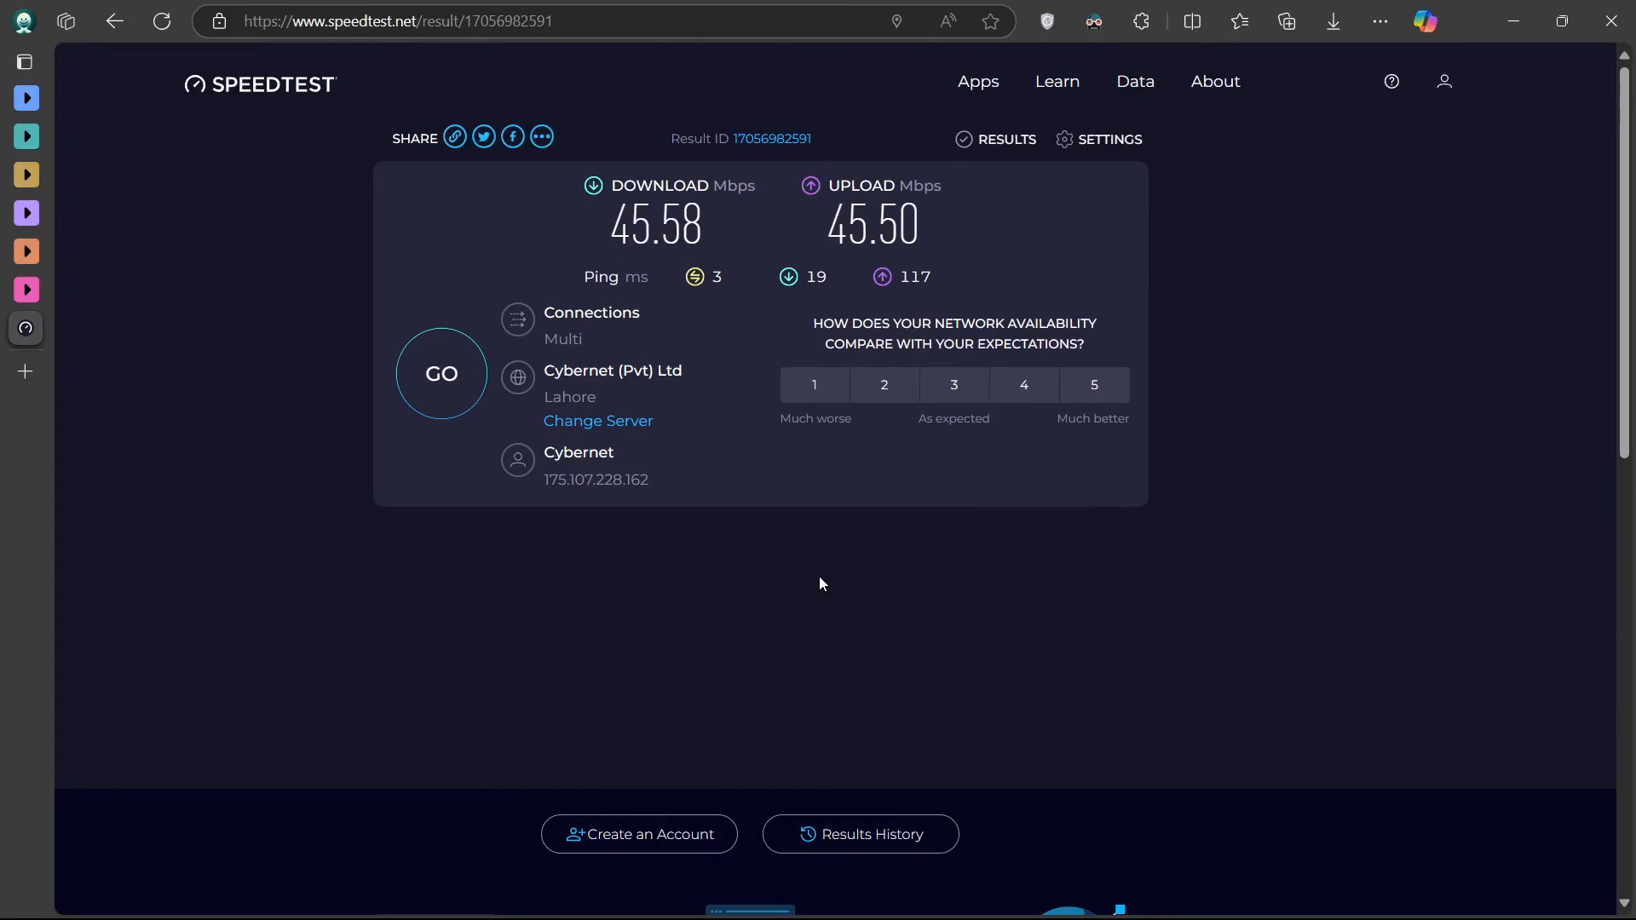
pyautogui.doubleClick(621, 213)
pyautogui.click(744, 358)
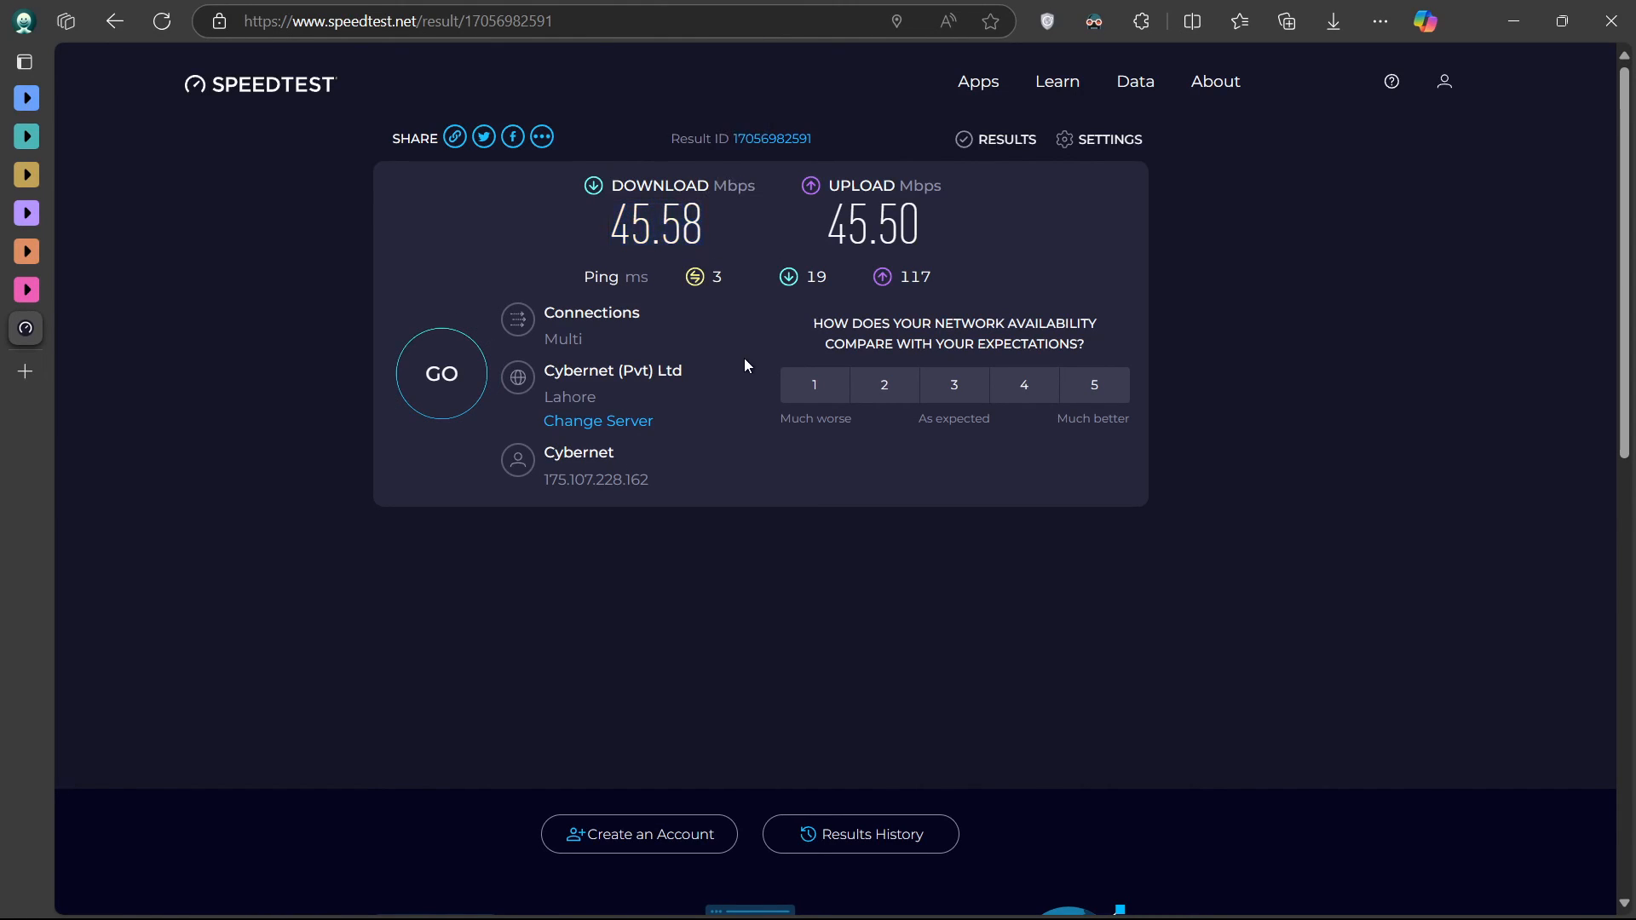
pyautogui.doubleClick(848, 224)
pyautogui.click(1275, 402)
# Switch back to OBS Studio and minimize all open windows to reveal the desktop
pyautogui.moveTo(1007, 905)
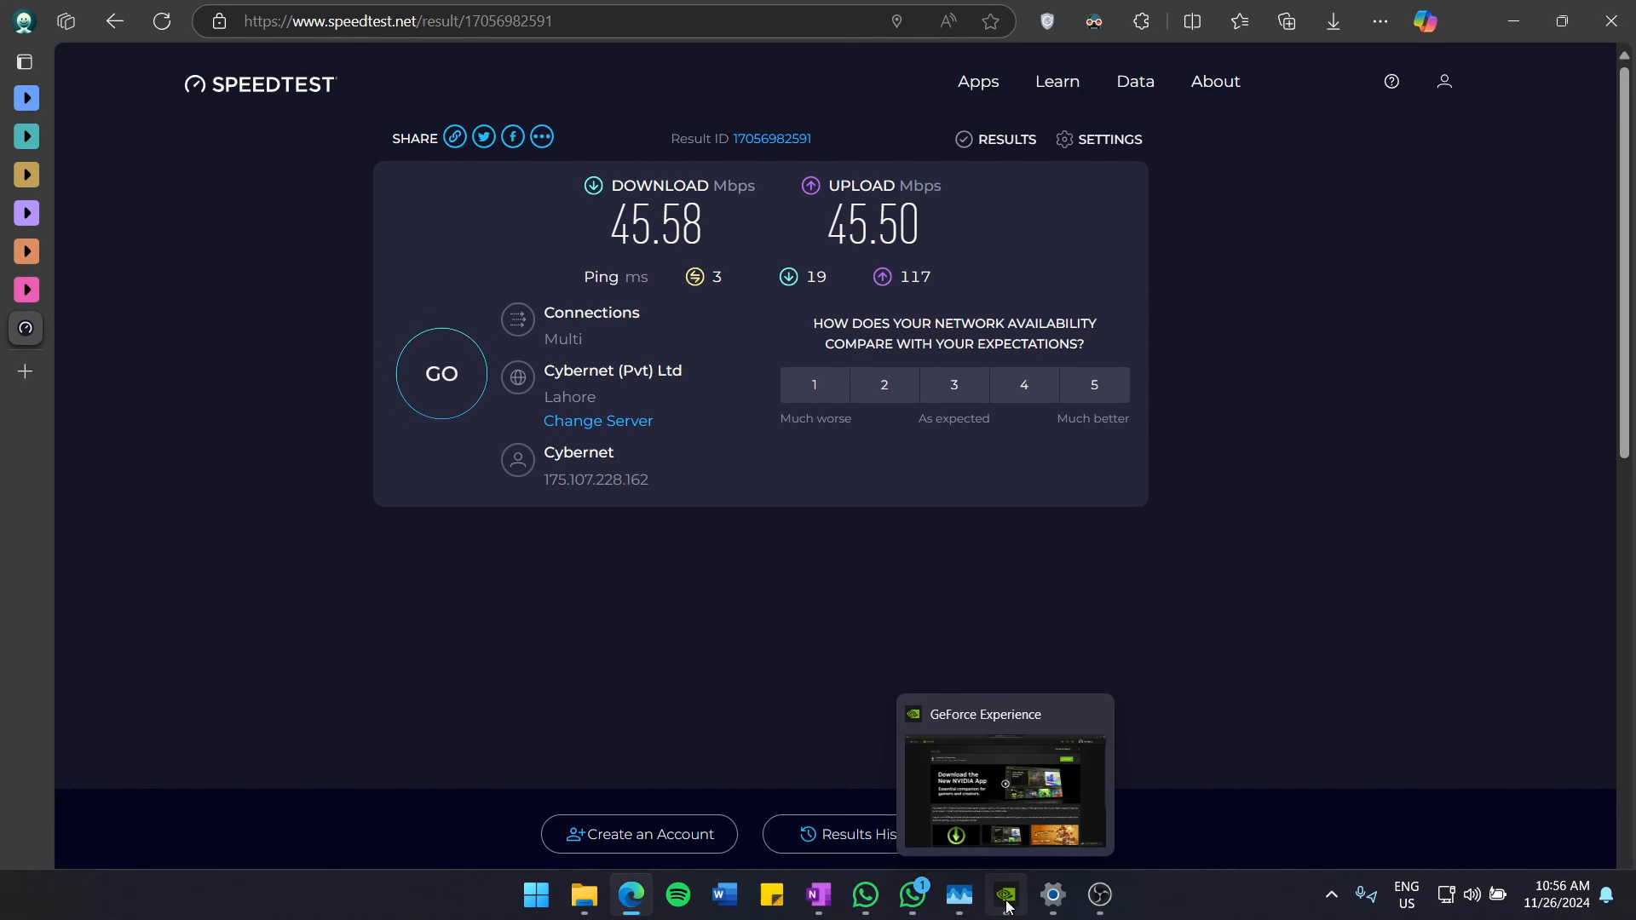
pyautogui.click(1099, 895)
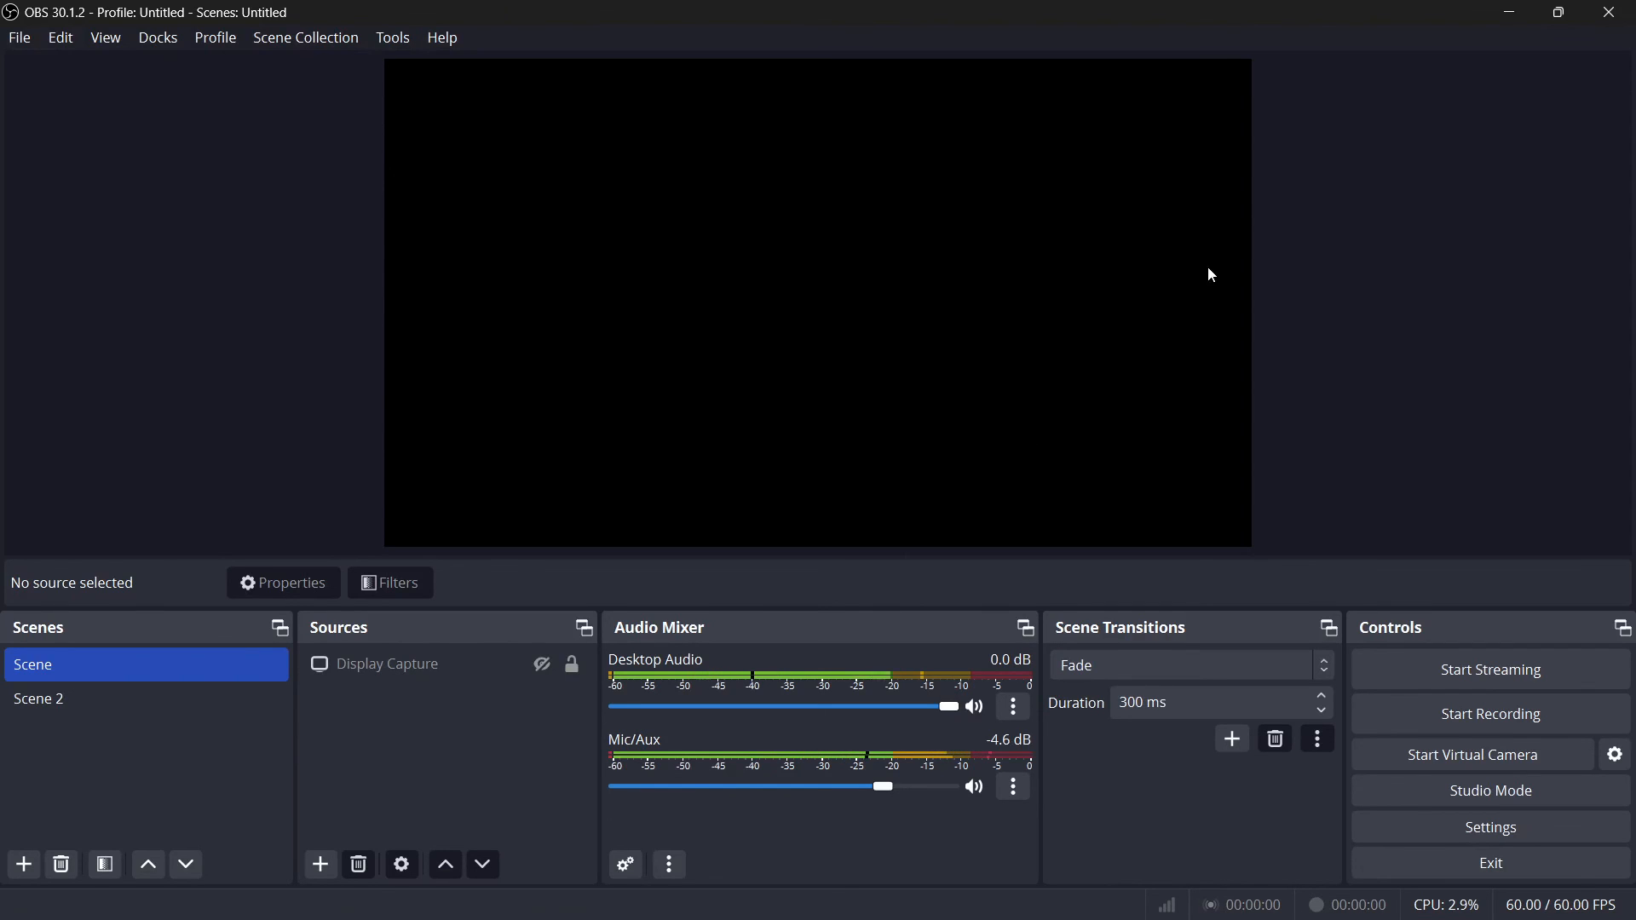
pyautogui.click(1511, 16)
pyautogui.click(1512, 23)
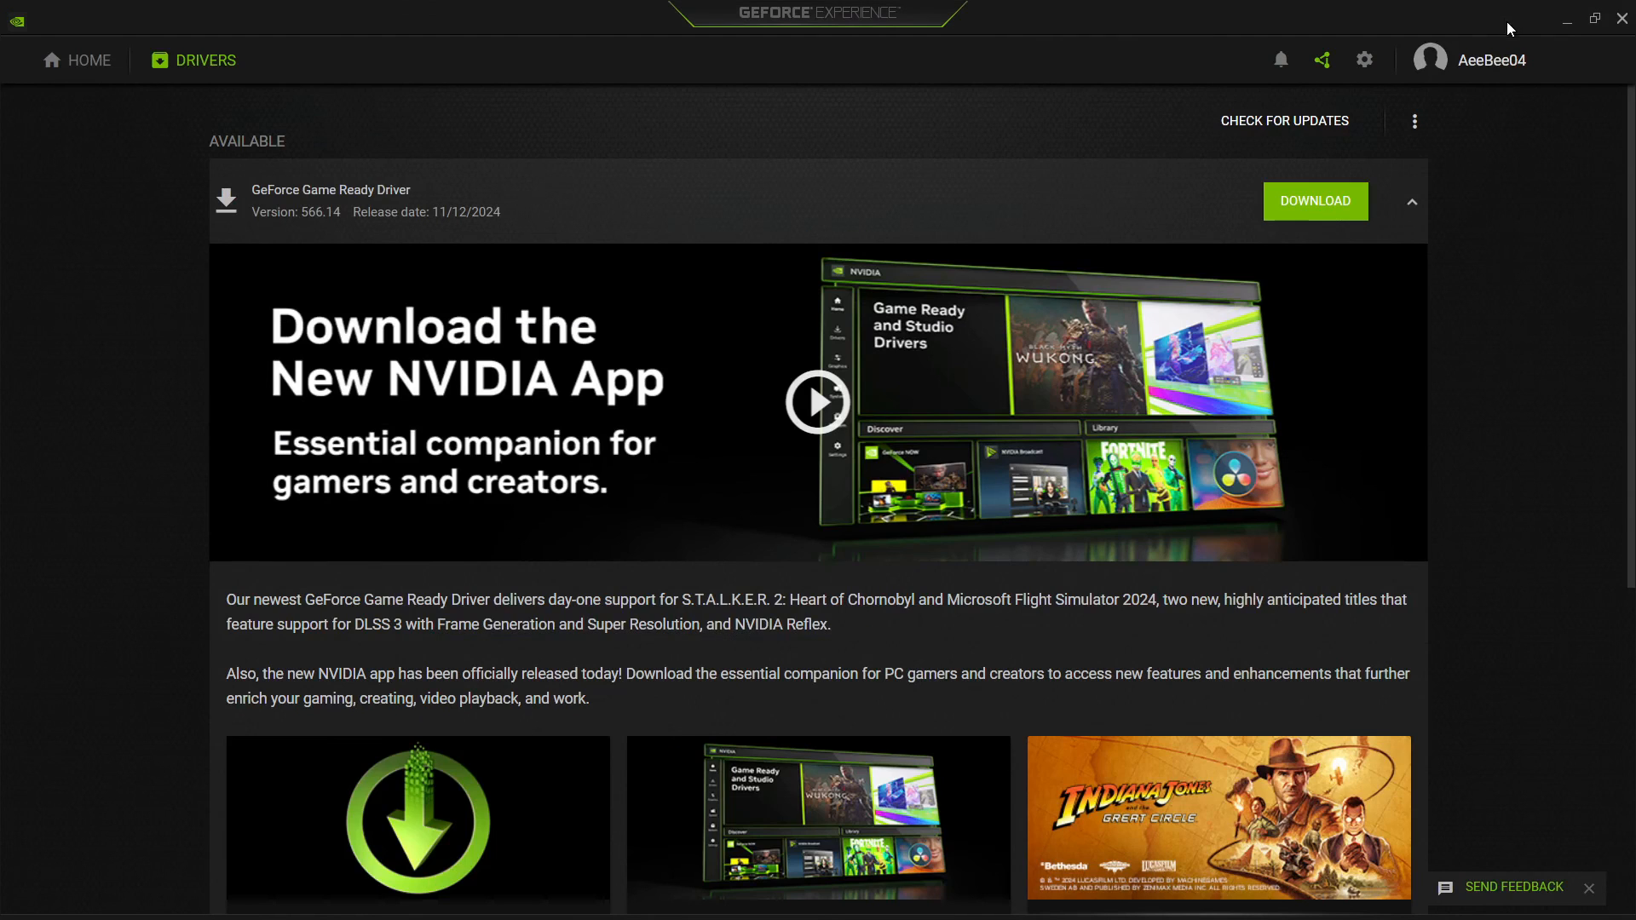
pyautogui.click(1565, 18)
pyautogui.click(1522, 13)
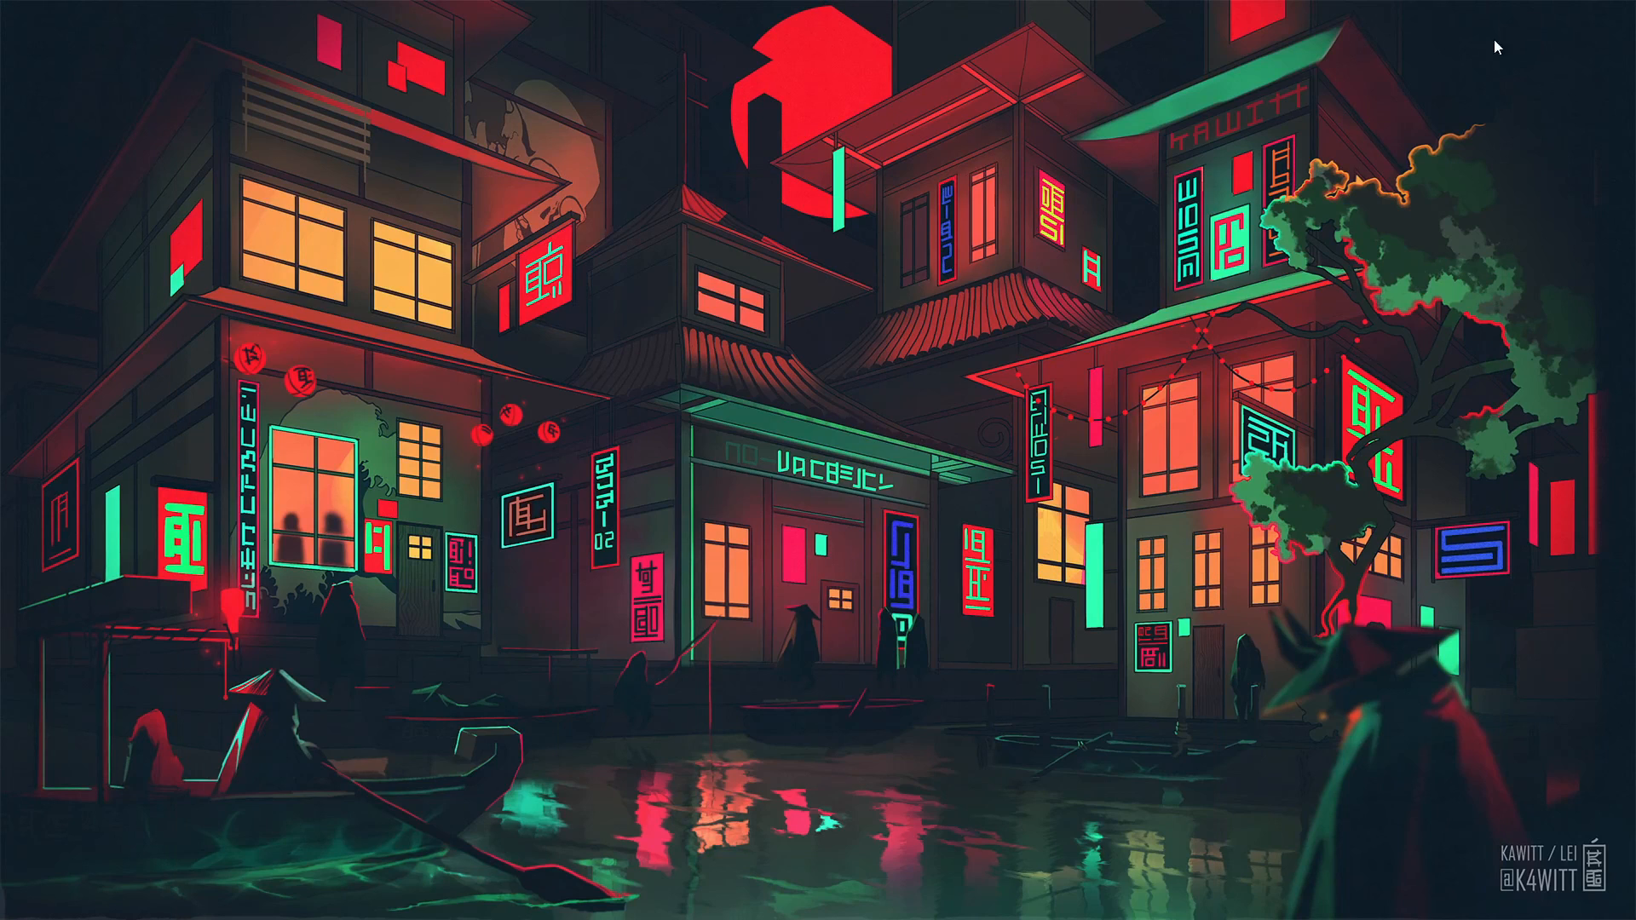